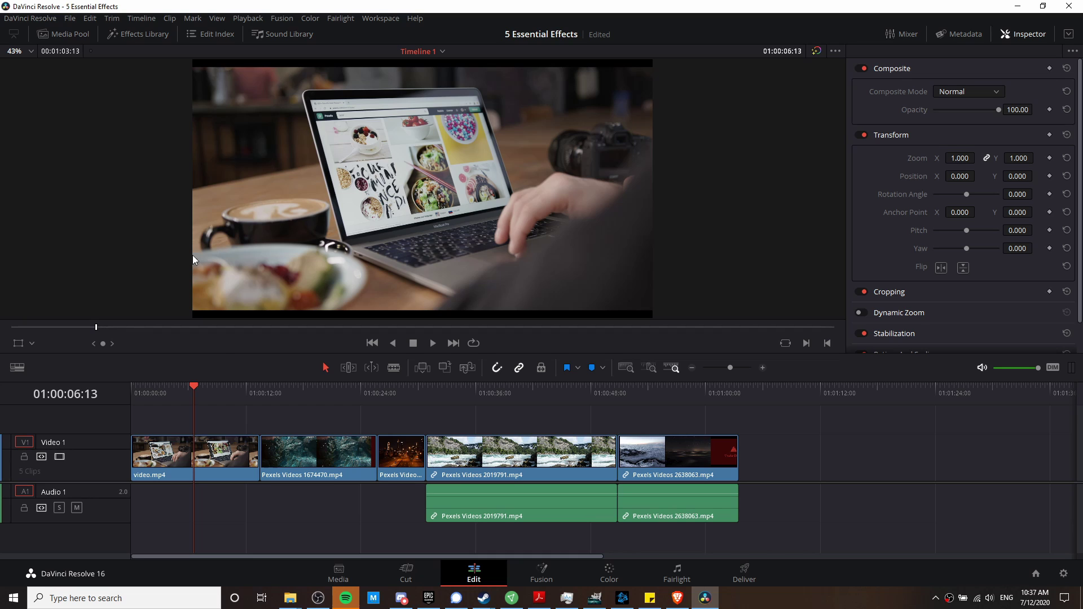
Apply OpenFX Gaussian Blur from the Effects Library to the video.mp4 clip on V1
{"action": "left_click", "coordinate": [145, 34]}
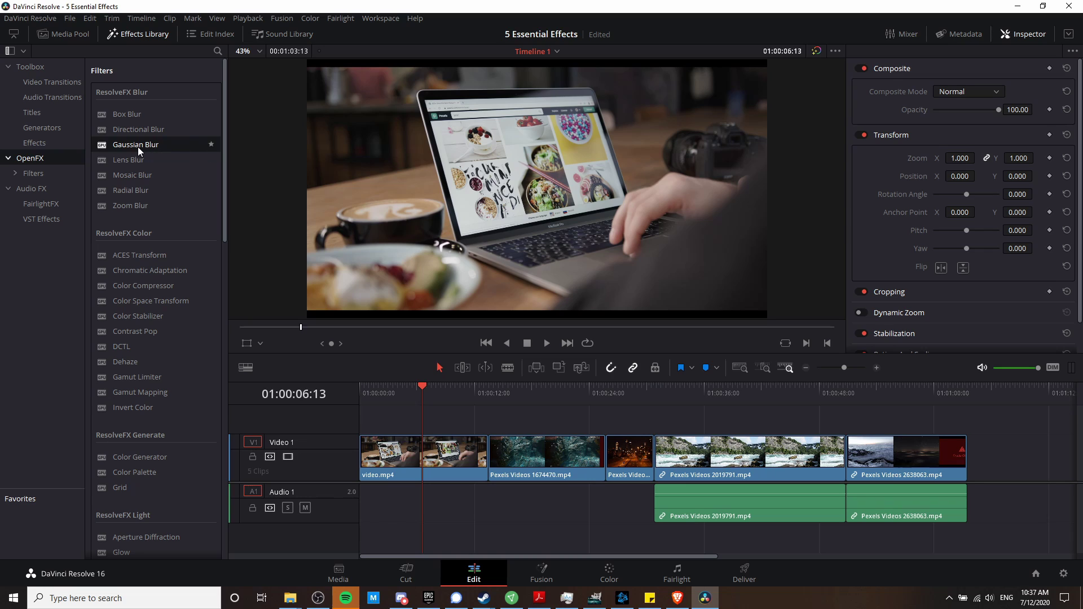
{"action": "left_click_drag", "start_coordinate": [138, 147], "coordinate": [389, 453]}
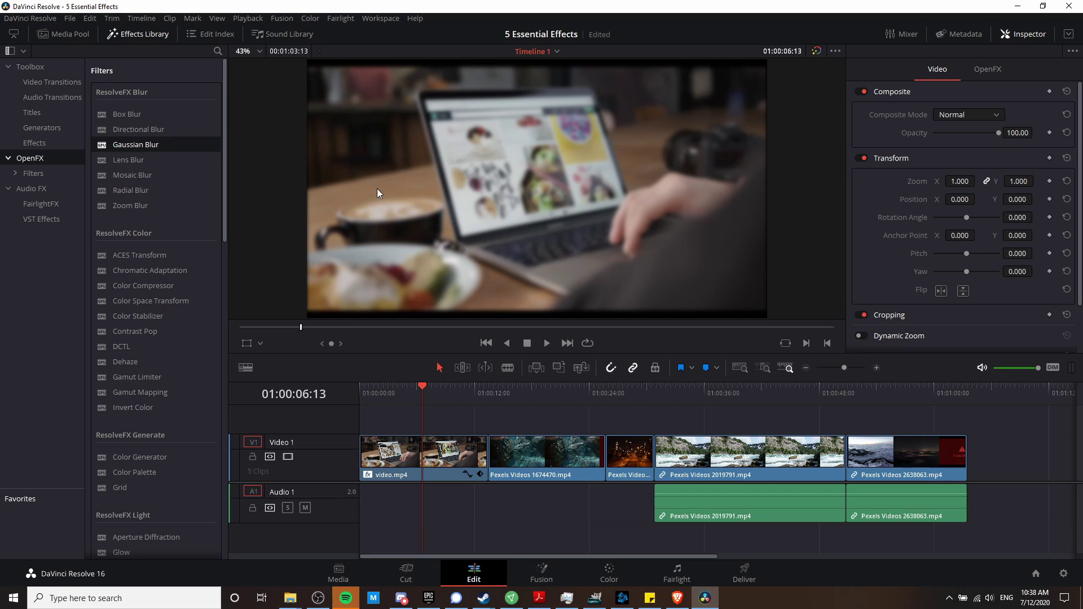
{"action": "left_click", "coordinate": [446, 460]}
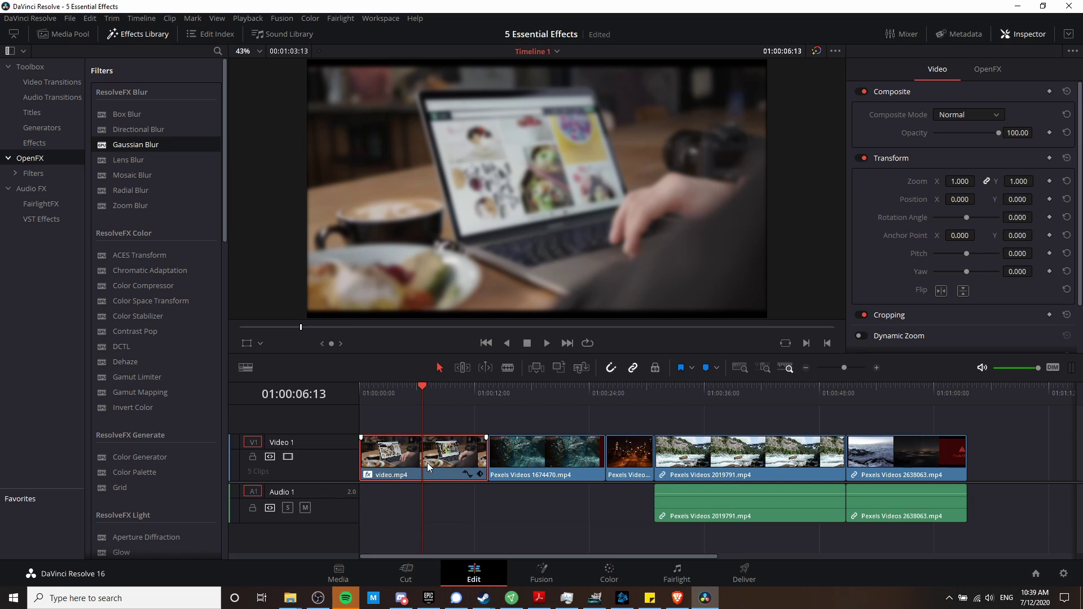
Set the Gaussian Blur's Border Type to Replicate
{"action": "left_click", "coordinate": [986, 71]}
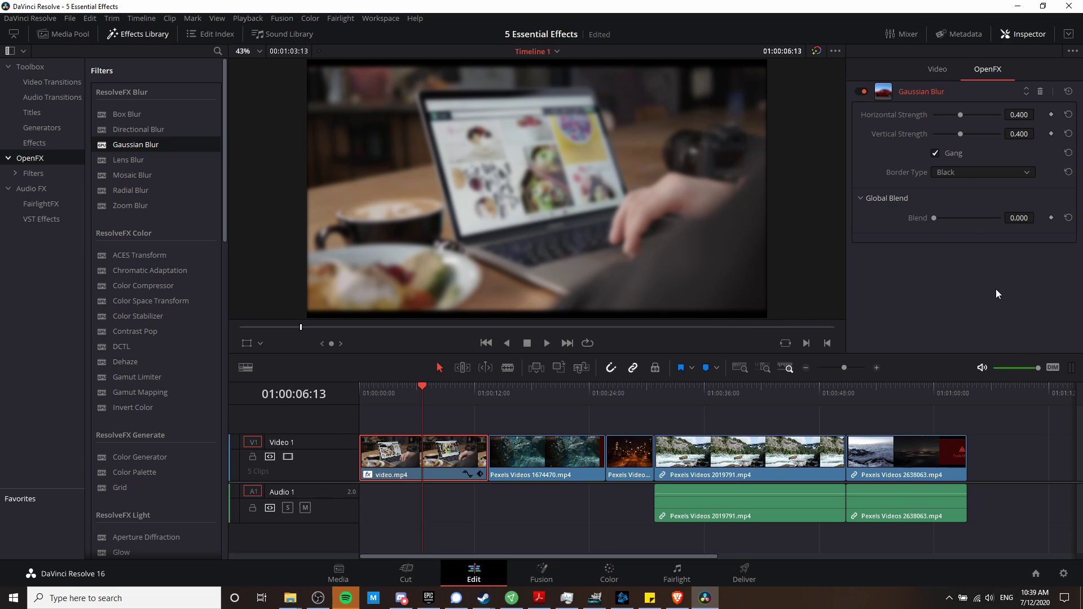
{"action": "left_click", "coordinate": [962, 178]}
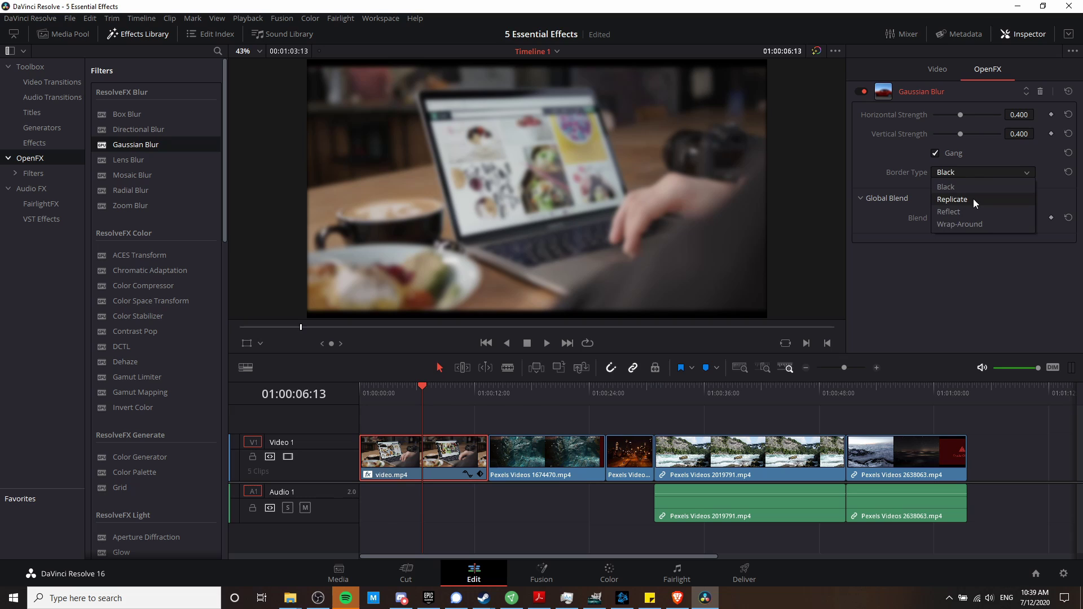
{"action": "left_click", "coordinate": [974, 199]}
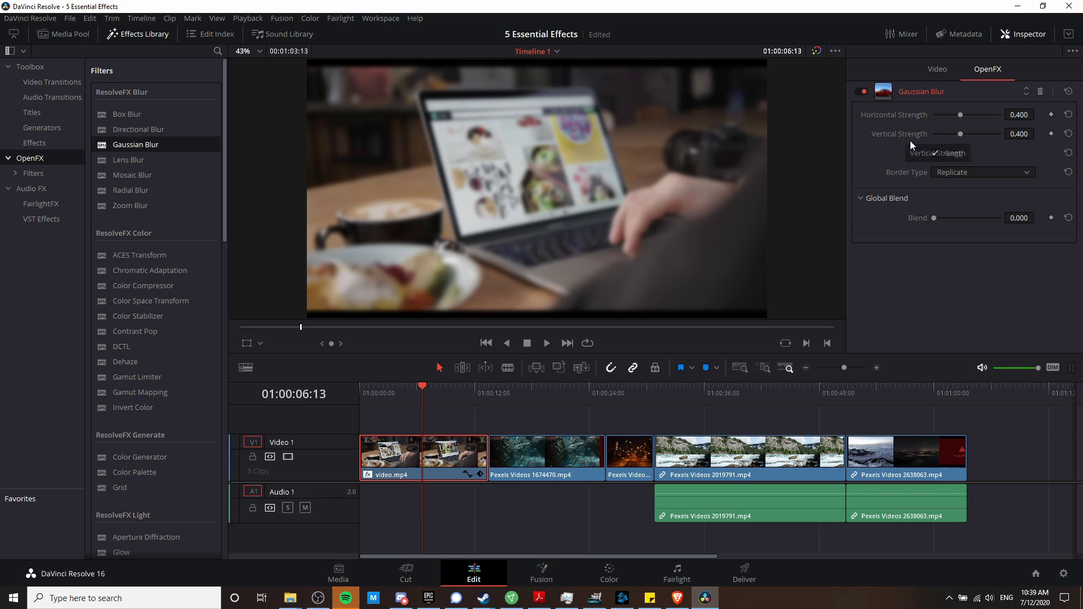
Raise the blur's Horizontal Strength, then lower Vertical Strength separately
{"action": "left_click_drag", "start_coordinate": [959, 115], "coordinate": [972, 115]}
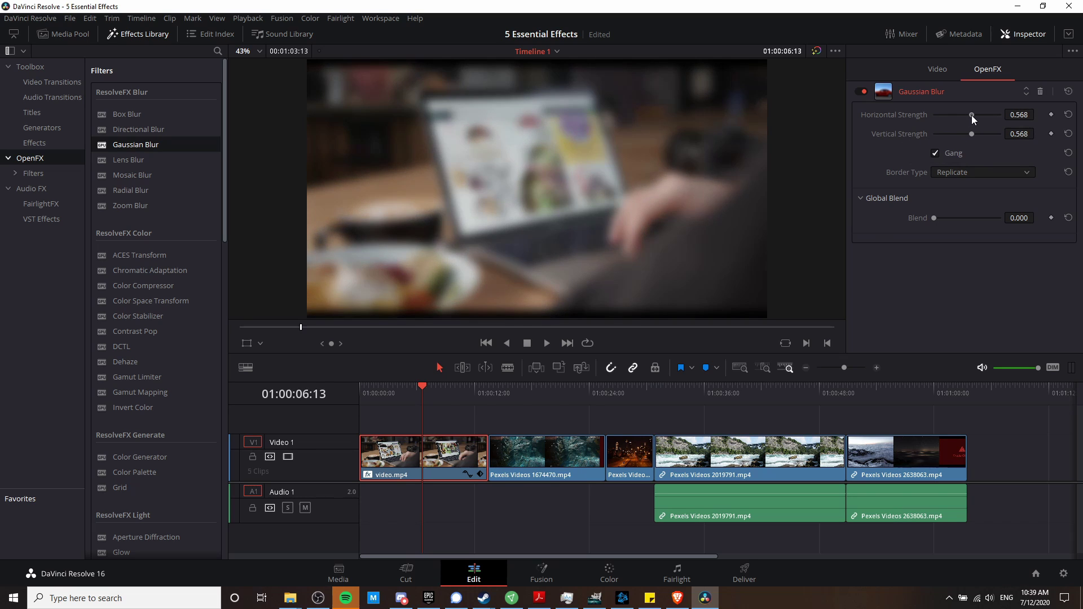
{"action": "key", "text": "ctrl+z"}
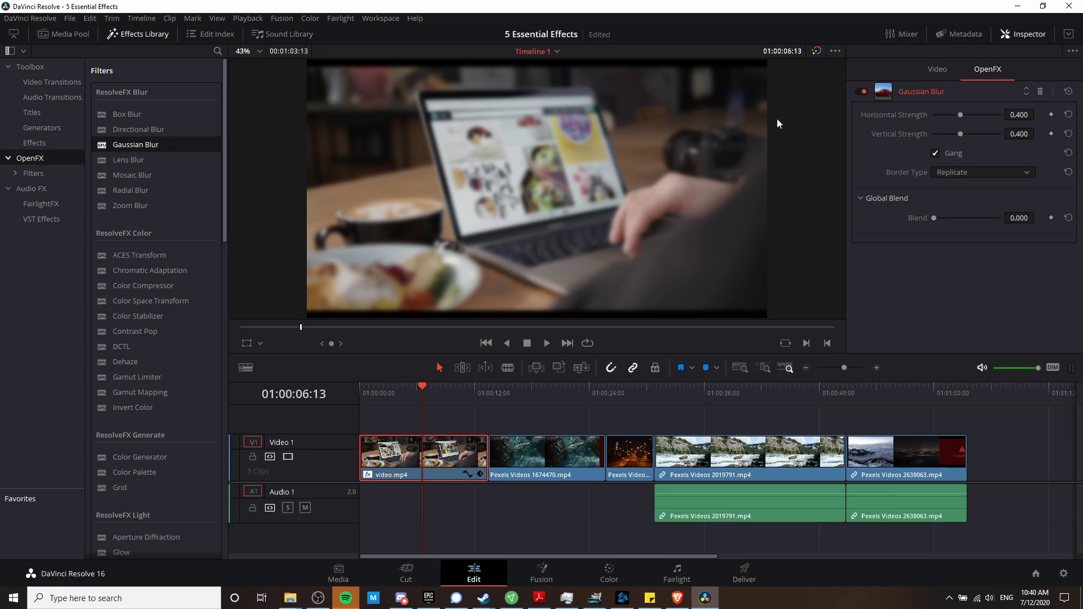
{"action": "left_click_drag", "start_coordinate": [956, 114], "coordinate": [979, 113]}
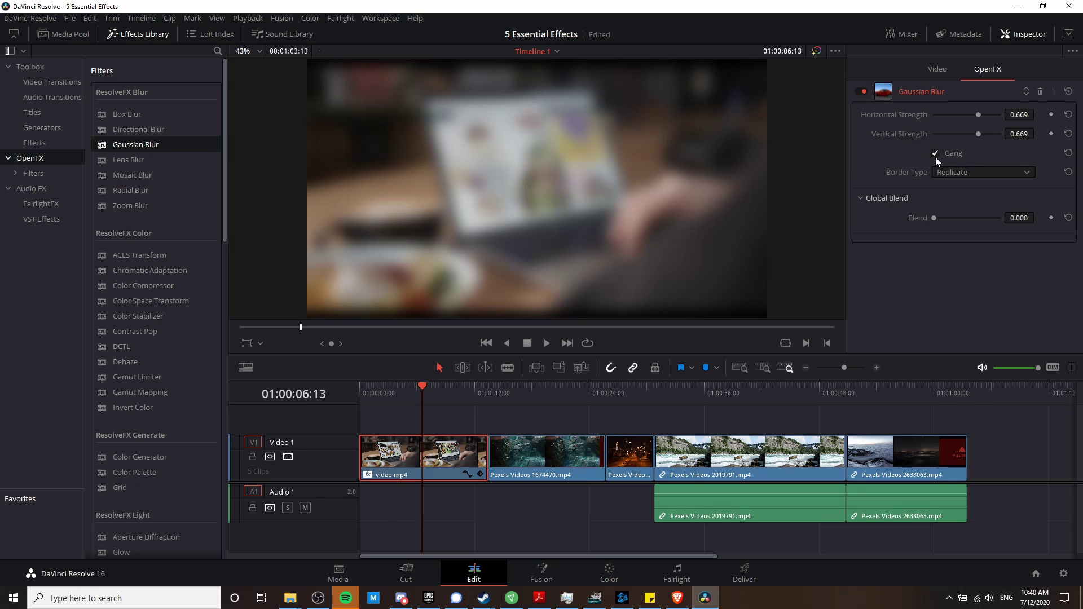
{"action": "left_click_drag", "start_coordinate": [977, 134], "coordinate": [955, 136]}
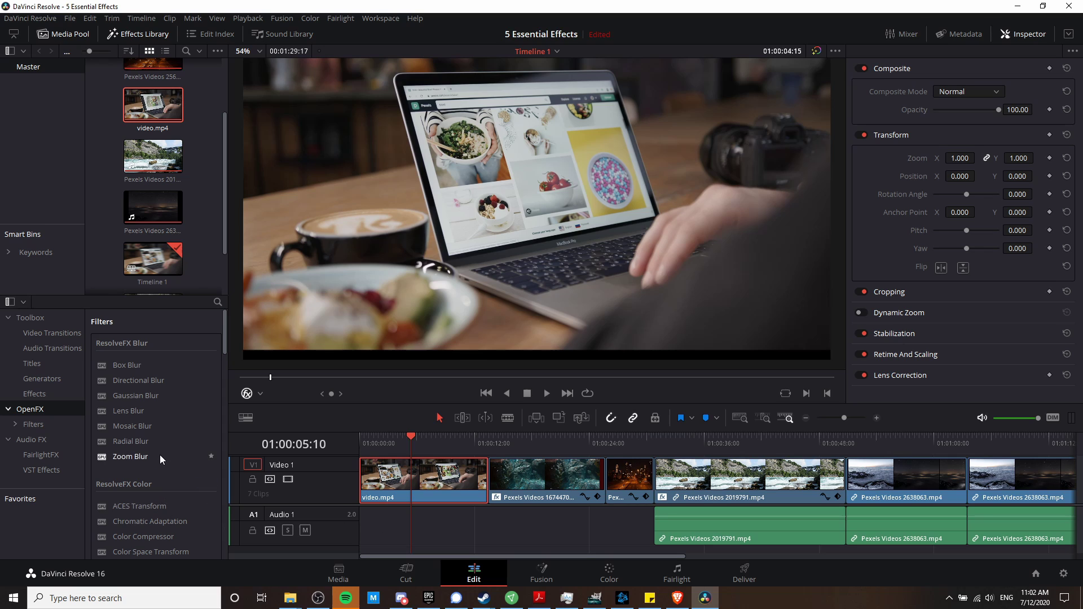
Add Radial Blur to video.mp4 and drag its centre onto the laptop screen
{"action": "left_click_drag", "start_coordinate": [119, 439], "coordinate": [398, 477]}
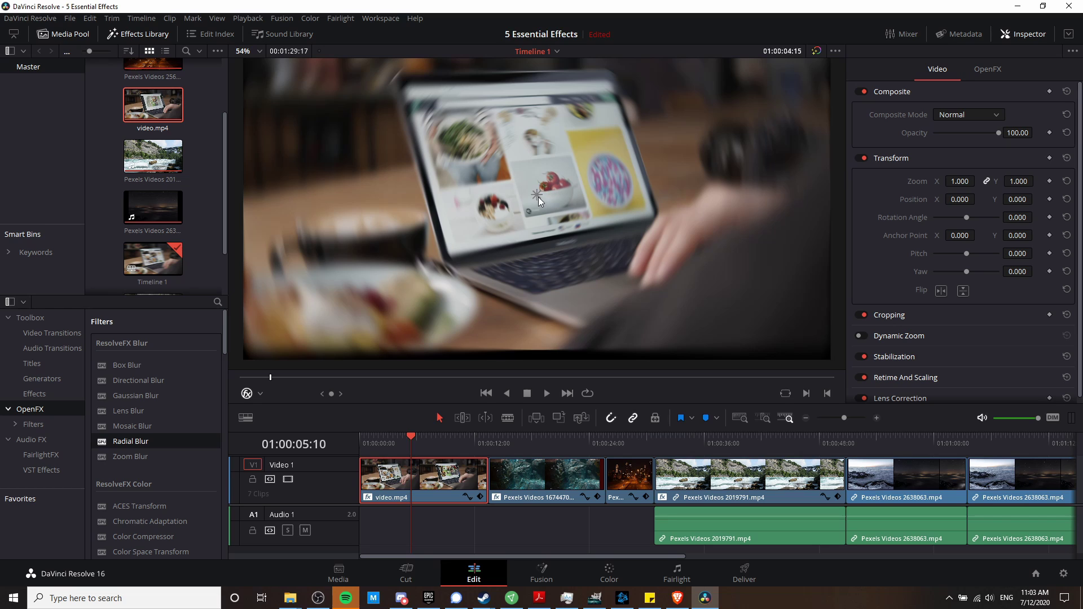
{"action": "left_click", "coordinate": [259, 392]}
{"action": "left_click", "coordinate": [266, 388]}
{"action": "mouse_move", "coordinate": [546, 198]}
{"action": "left_mouse_down"}
{"action": "mouse_move", "coordinate": [475, 141]}
{"action": "mouse_move", "coordinate": [560, 252]}
{"action": "mouse_move", "coordinate": [627, 188]}
{"action": "mouse_move", "coordinate": [551, 222]}
{"action": "mouse_move", "coordinate": [574, 158]}
{"action": "mouse_move", "coordinate": [531, 205]}
{"action": "left_mouse_up"}
Reposition the Radial Blur centre and greatly increase its Smooth Strength
{"action": "left_click", "coordinate": [988, 69]}
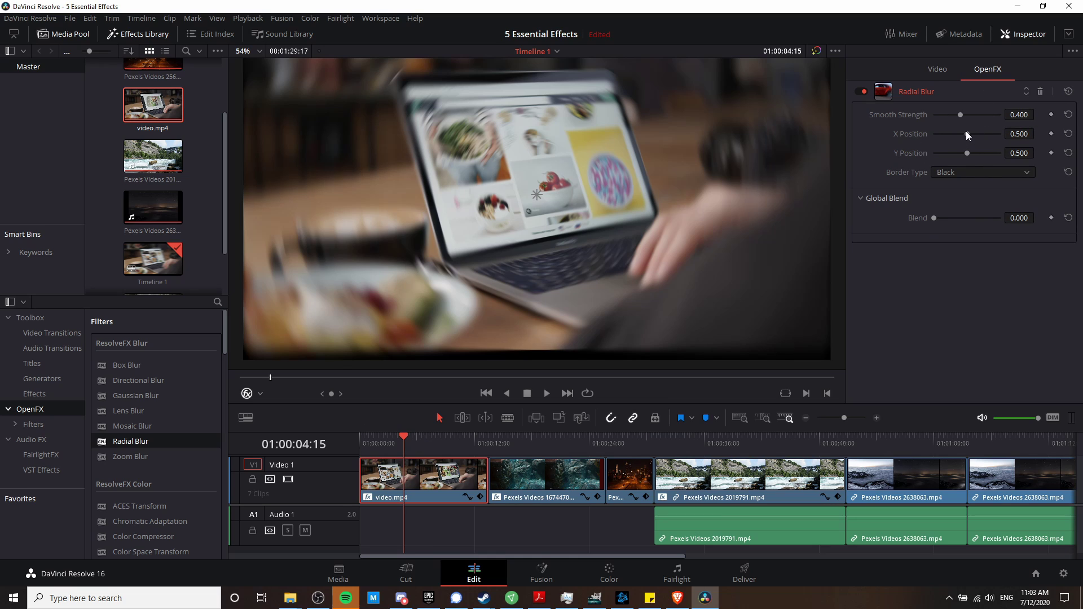
{"action": "left_click_drag", "start_coordinate": [967, 134], "coordinate": [980, 136]}
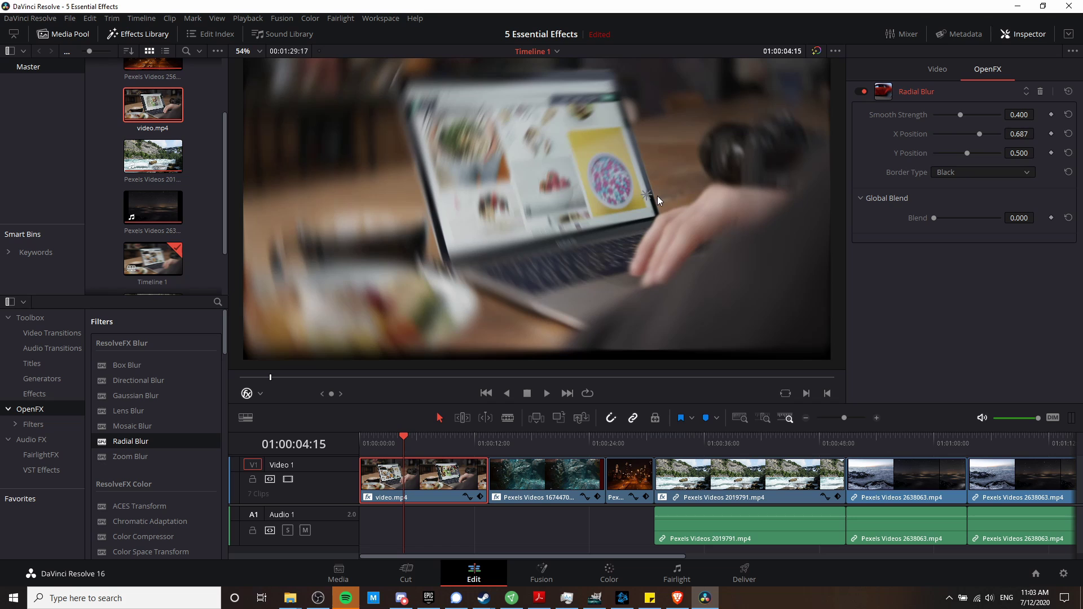
{"action": "left_click_drag", "start_coordinate": [645, 195], "coordinate": [580, 151]}
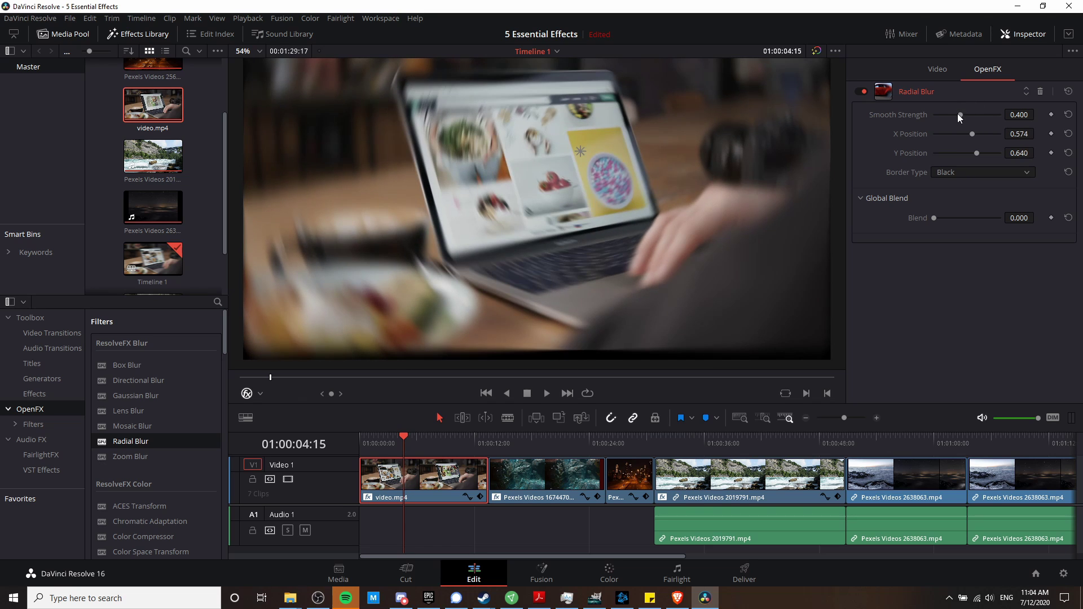
{"action": "left_click_drag", "start_coordinate": [961, 116], "coordinate": [991, 106]}
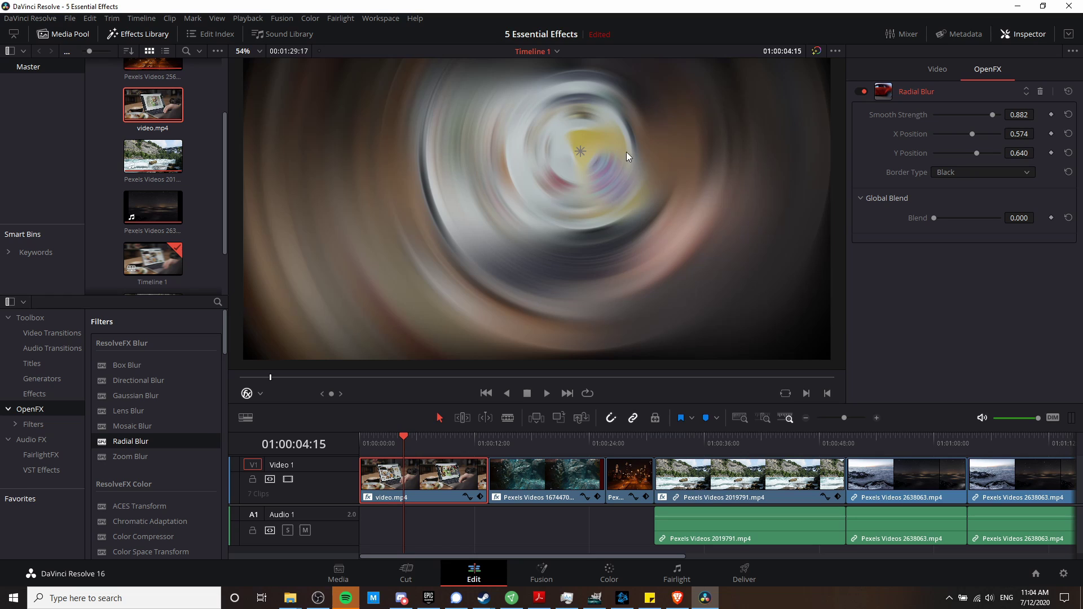
Try Replicate borders on the Radial Blur, then delete the effect
{"action": "left_click", "coordinate": [994, 173]}
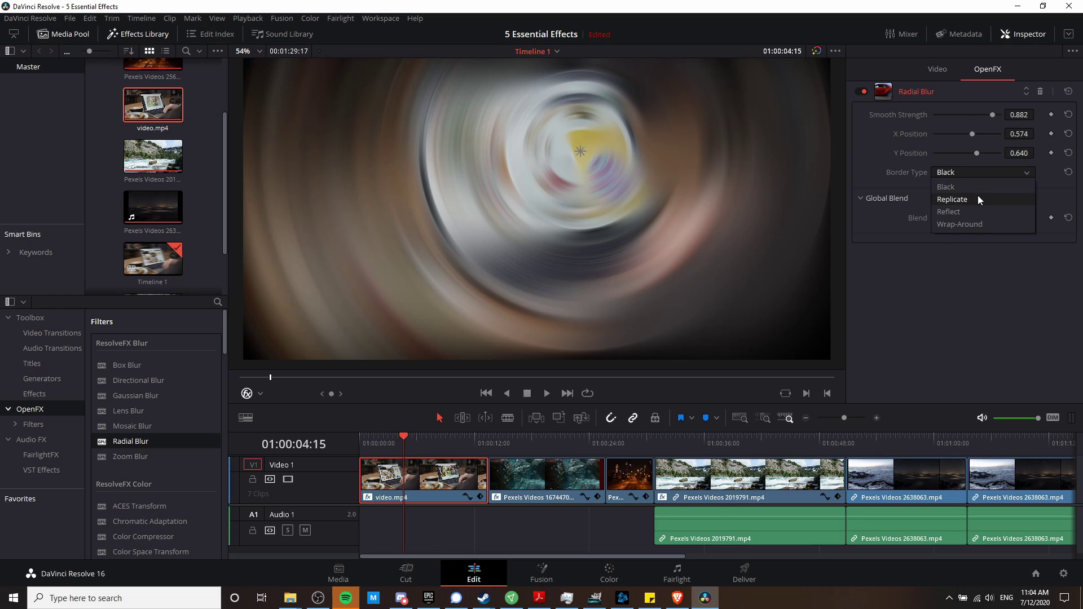
{"action": "left_click", "coordinate": [978, 199]}
{"action": "scroll", "coordinate": [963, 177], "scroll_direction": "up", "scroll_amount": 1}
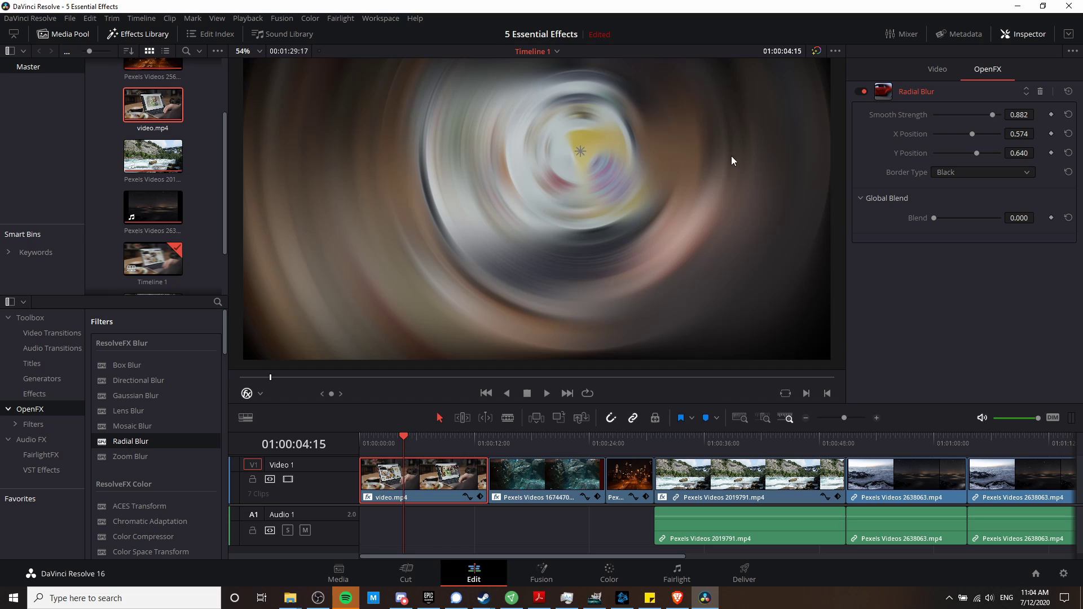
{"action": "scroll", "coordinate": [959, 175], "scroll_direction": "down", "scroll_amount": 1}
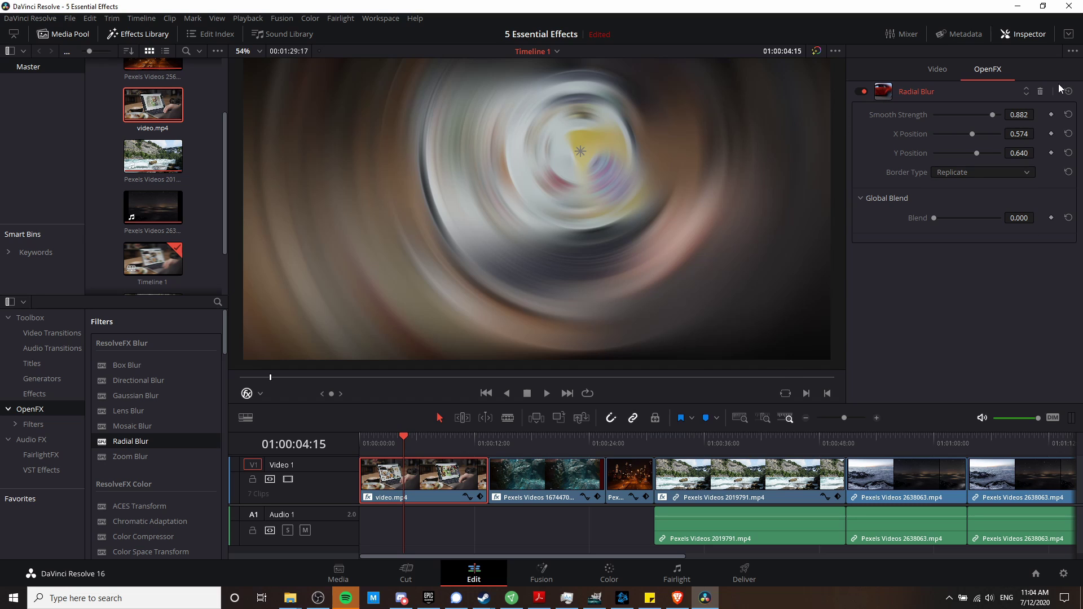
{"action": "left_click", "coordinate": [1041, 92]}
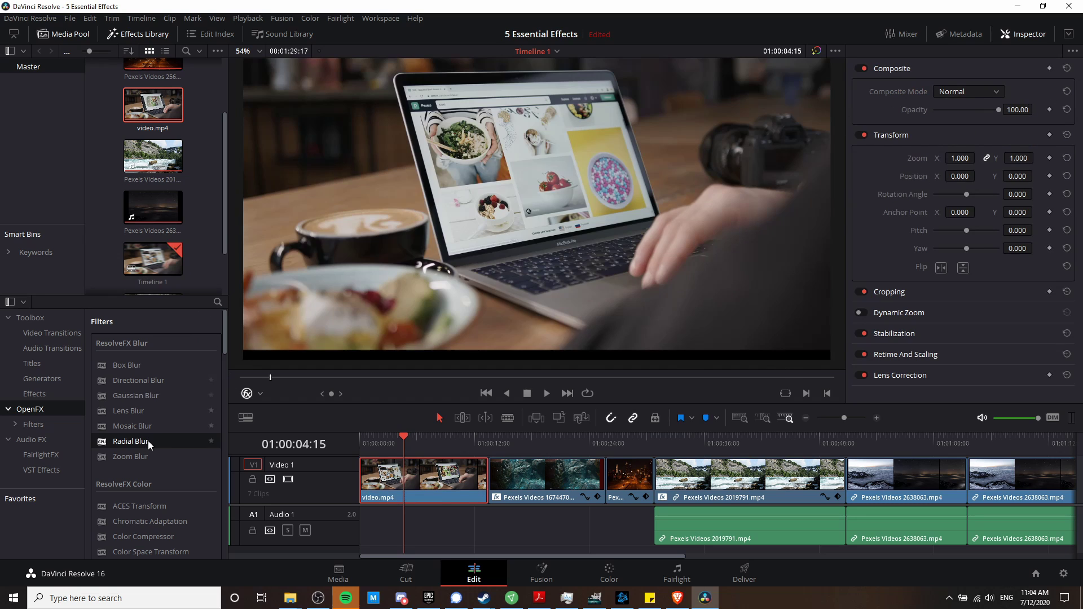
Add Zoom Blur to video.mp4 and move its centre to X 0.762, Y 0.110
{"action": "left_click_drag", "start_coordinate": [146, 460], "coordinate": [445, 490]}
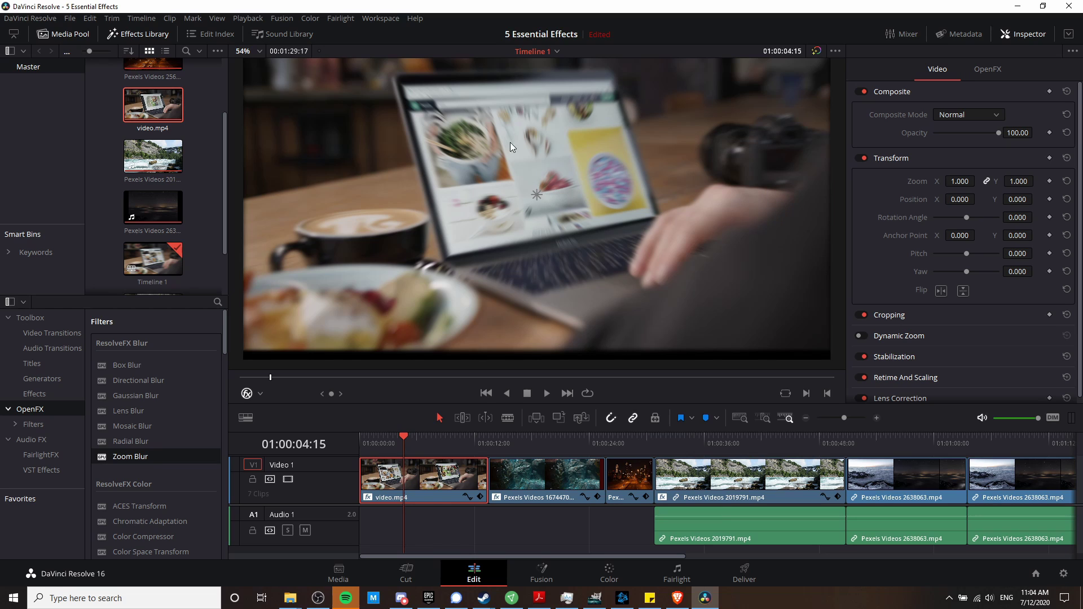
{"action": "mouse_move", "coordinate": [538, 197]}
{"action": "left_mouse_down"}
{"action": "mouse_move", "coordinate": [570, 202]}
{"action": "mouse_move", "coordinate": [517, 167]}
{"action": "mouse_move", "coordinate": [437, 209]}
{"action": "mouse_move", "coordinate": [426, 228]}
{"action": "mouse_move", "coordinate": [691, 315]}
{"action": "left_mouse_up"}
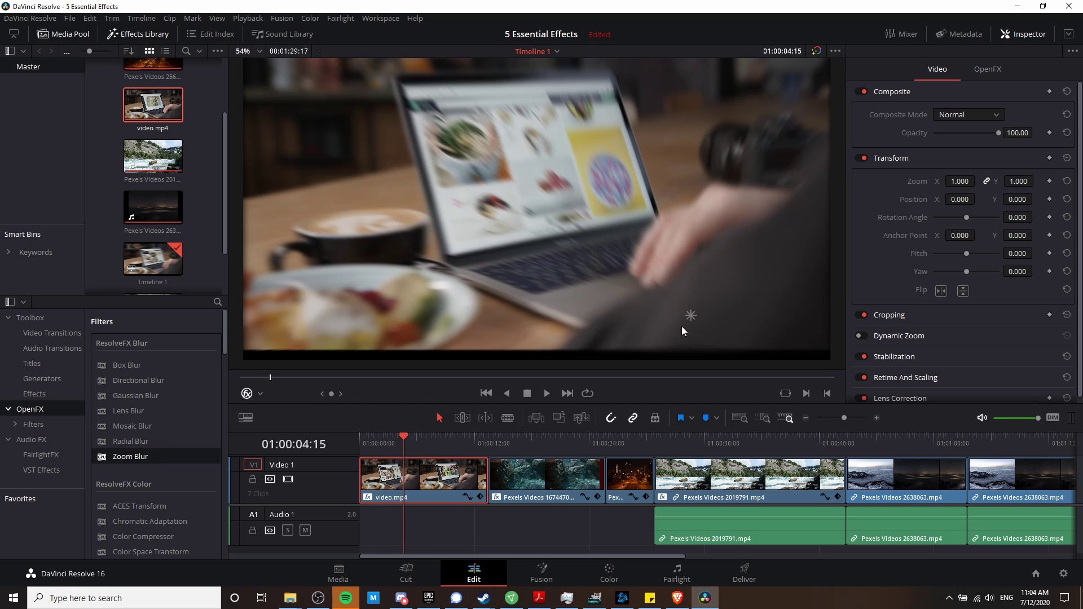
{"action": "left_click", "coordinate": [987, 69]}
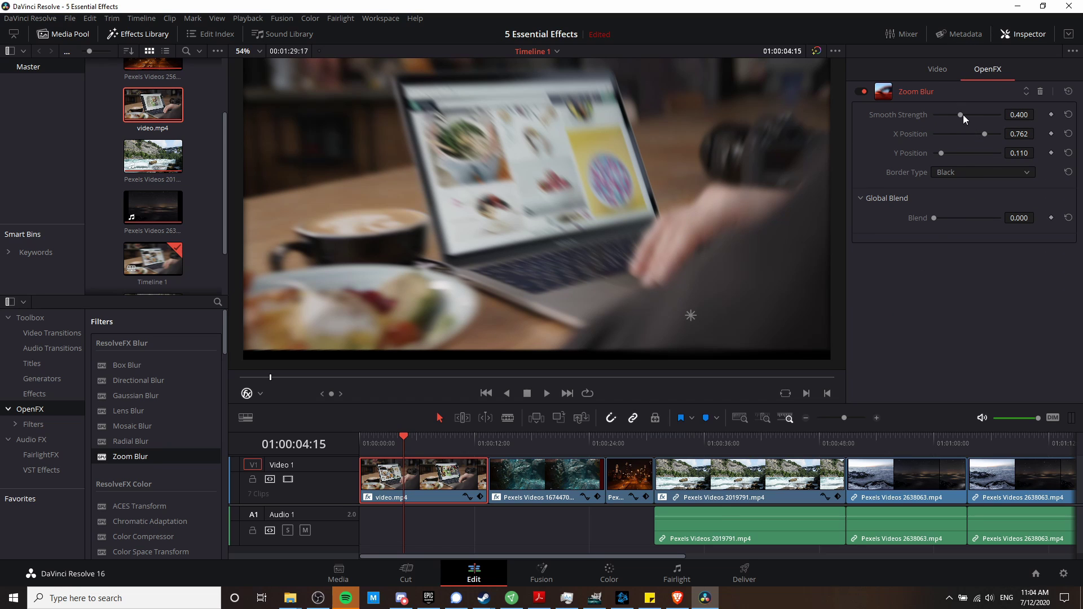
Give the Zoom Blur Y Position 0.543, Smooth Strength 0.525 and Black borders
{"action": "left_click_drag", "start_coordinate": [963, 114], "coordinate": [983, 114]}
{"action": "left_click", "coordinate": [966, 173]}
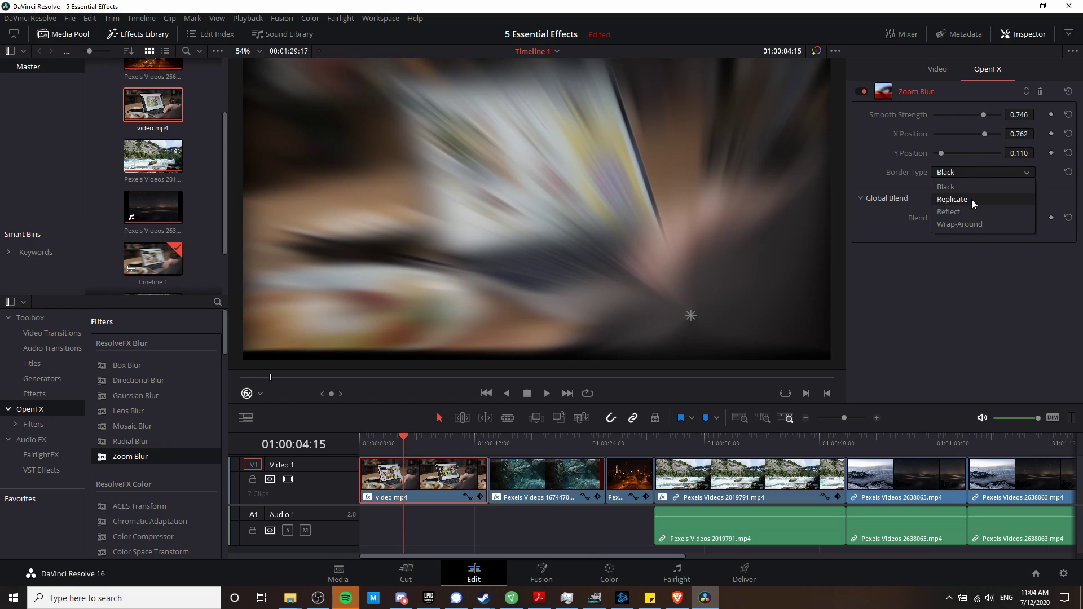
{"action": "left_click", "coordinate": [972, 199]}
{"action": "left_click", "coordinate": [949, 177]}
{"action": "left_click", "coordinate": [952, 187]}
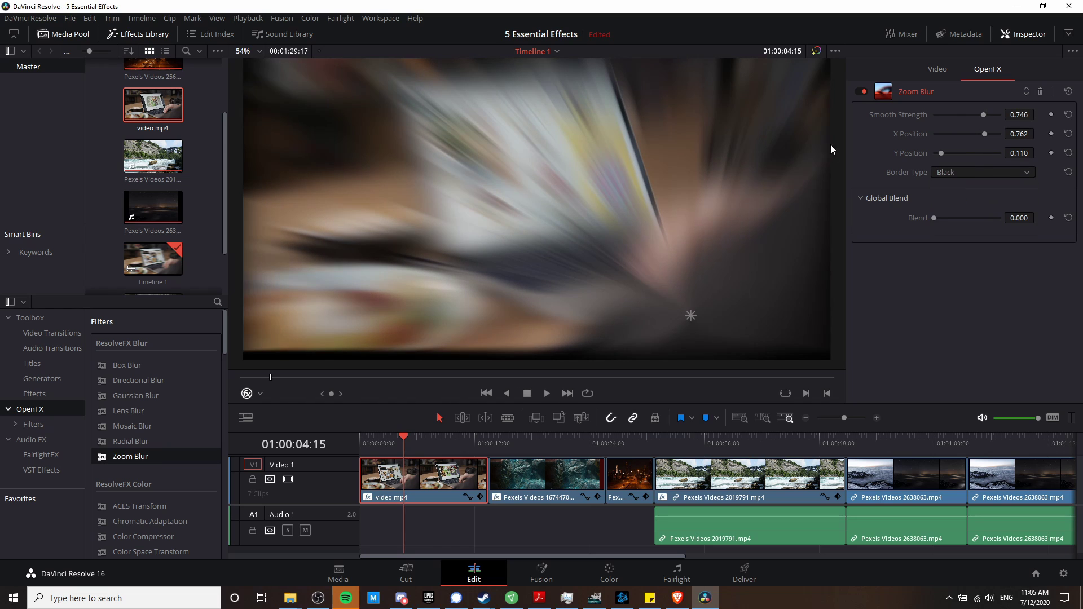
{"action": "left_click_drag", "start_coordinate": [944, 157], "coordinate": [971, 156]}
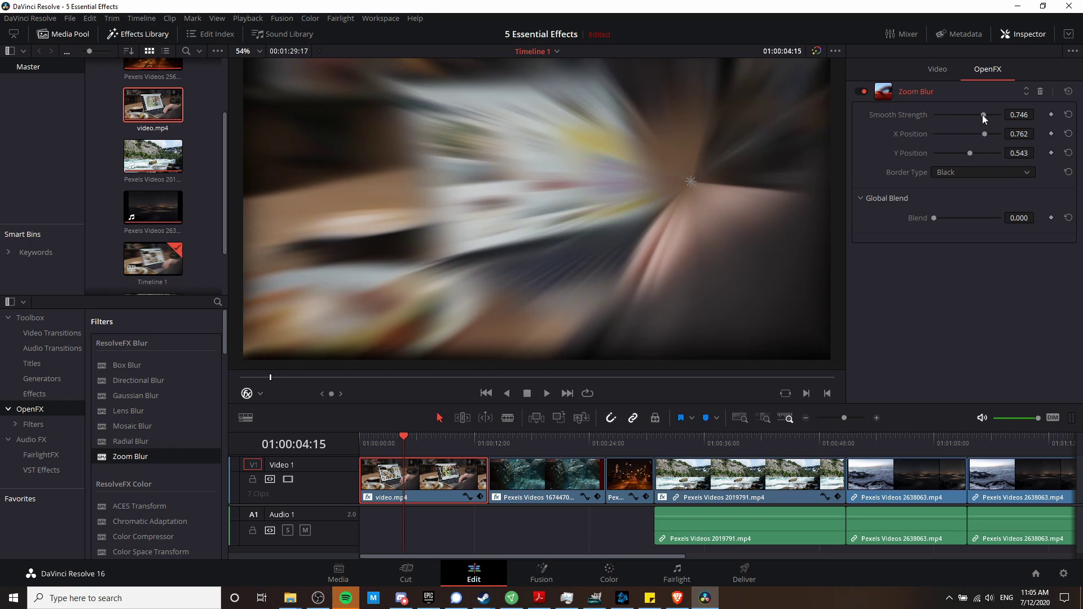
{"action": "left_click_drag", "start_coordinate": [982, 116], "coordinate": [969, 115]}
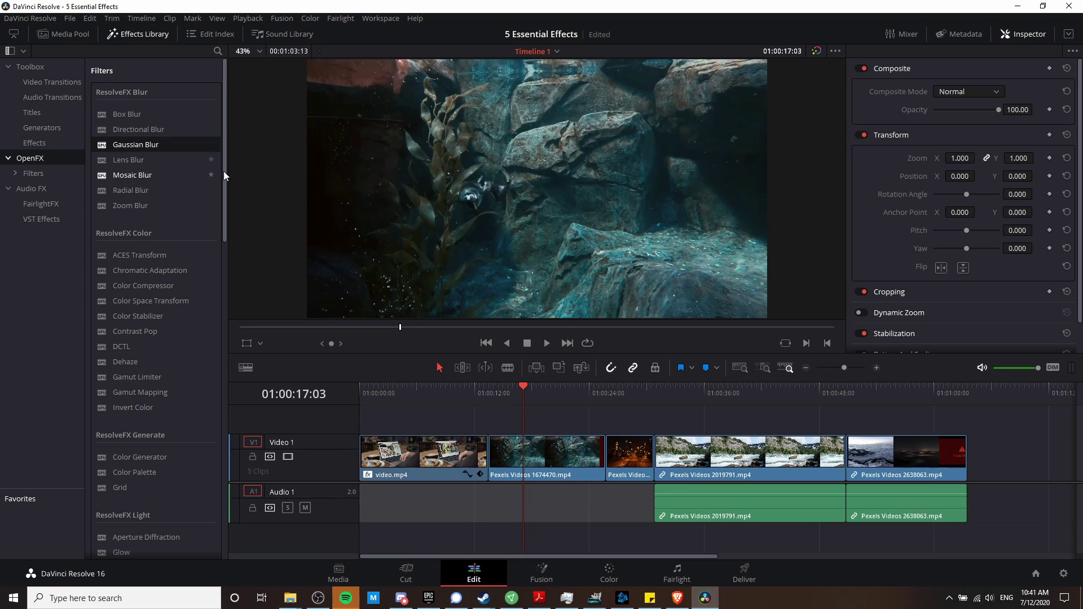
Drag Vignette from ResolveFX Stylize onto the Pexels Videos 1674470 clip
{"action": "left_click_drag", "start_coordinate": [223, 171], "coordinate": [211, 422]}
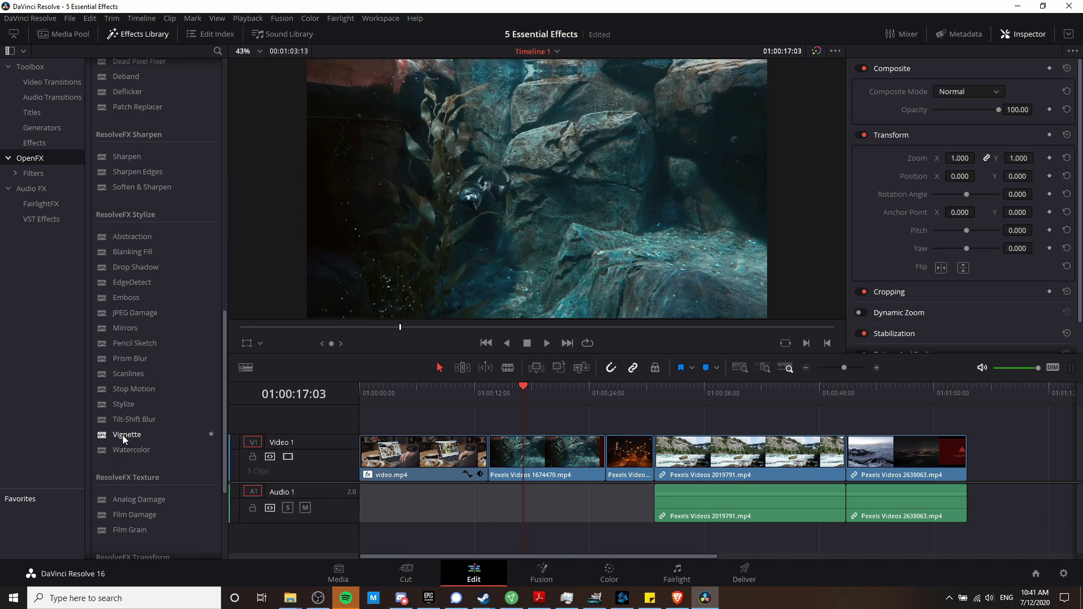
{"action": "left_click_drag", "start_coordinate": [120, 434], "coordinate": [556, 457]}
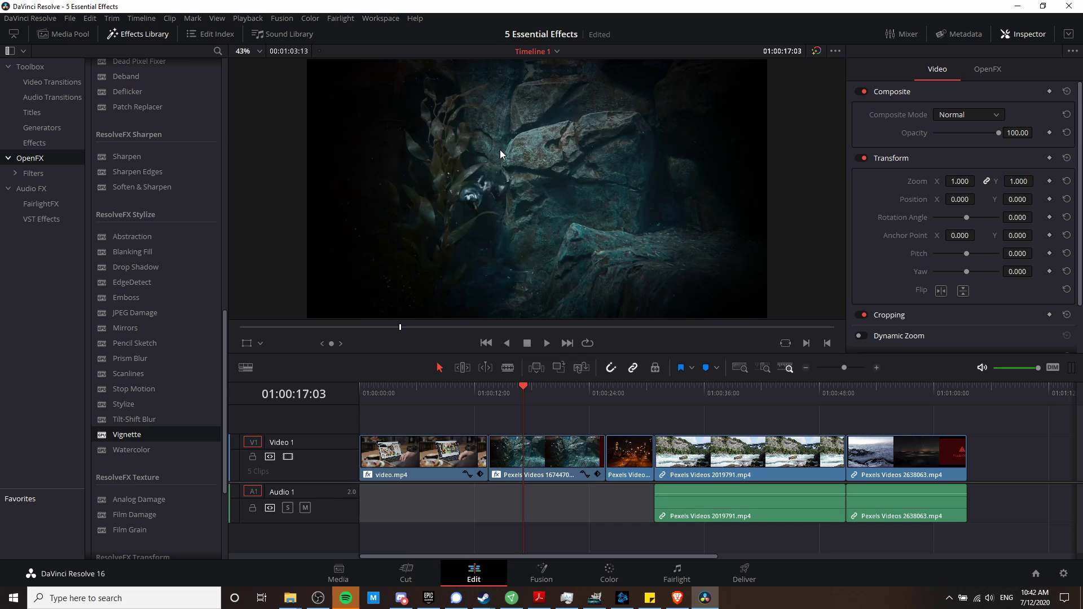
Set vignette Softness to 0, anamorphism to 1.756, and Operating Mode to Advanced
{"action": "left_click", "coordinate": [988, 70]}
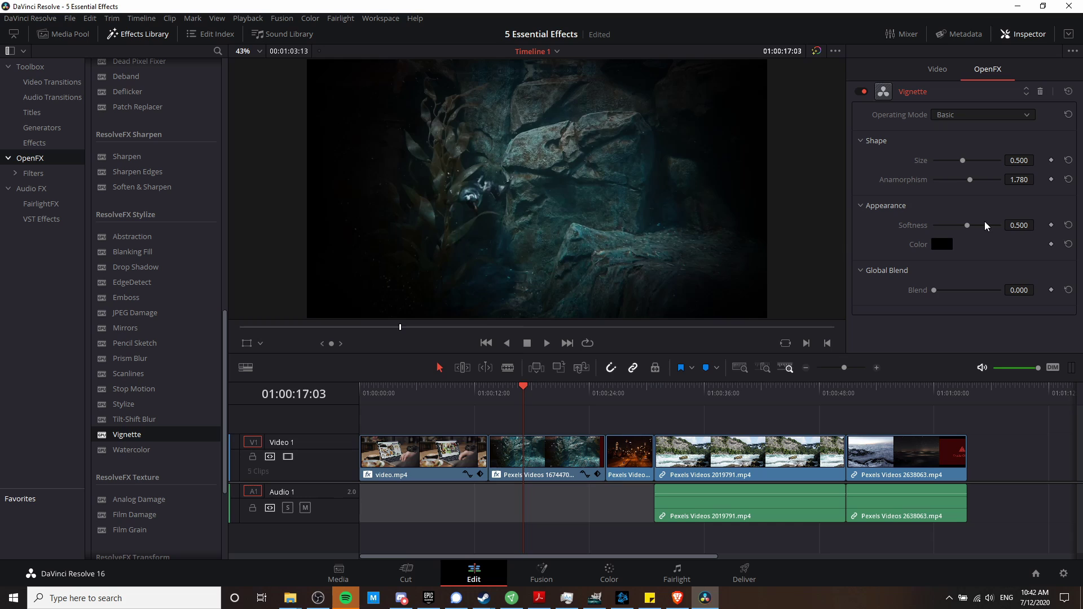
{"action": "left_click_drag", "start_coordinate": [967, 225], "coordinate": [943, 229]}
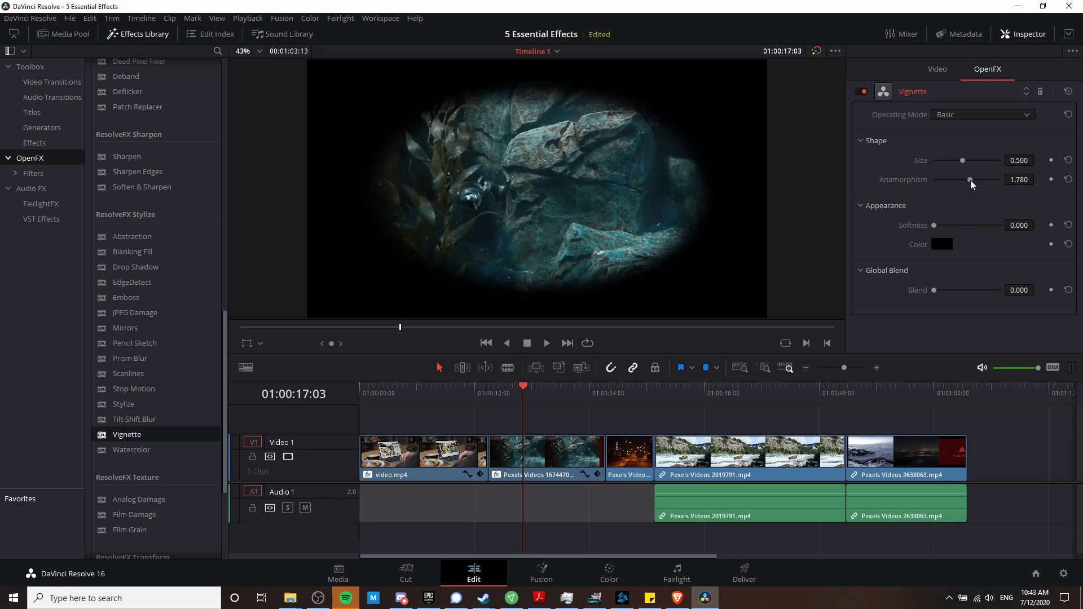
{"action": "mouse_move", "coordinate": [971, 181]}
{"action": "left_mouse_down"}
{"action": "mouse_move", "coordinate": [936, 187]}
{"action": "mouse_move", "coordinate": [974, 185]}
{"action": "mouse_move", "coordinate": [963, 165]}
{"action": "mouse_move", "coordinate": [1001, 162]}
{"action": "mouse_move", "coordinate": [948, 175]}
{"action": "mouse_move", "coordinate": [984, 175]}
{"action": "mouse_move", "coordinate": [966, 175]}
{"action": "left_mouse_up"}
{"action": "left_click", "coordinate": [985, 116]}
{"action": "left_click", "coordinate": [988, 144]}
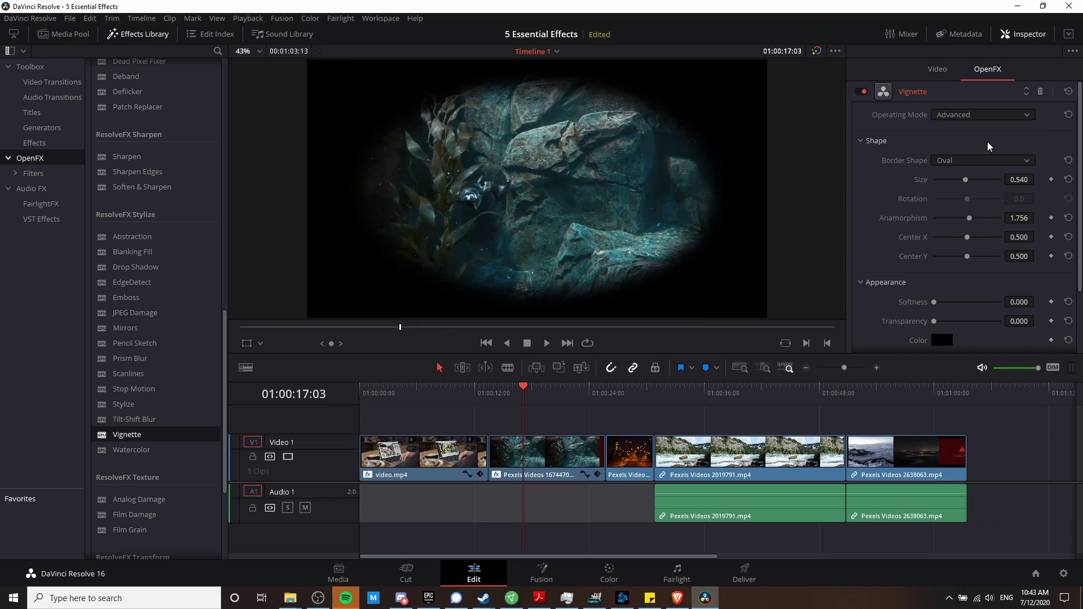
Make the vignette a Hexagon shape centred at 0.534 on both X and Y
{"action": "left_click", "coordinate": [945, 162]}
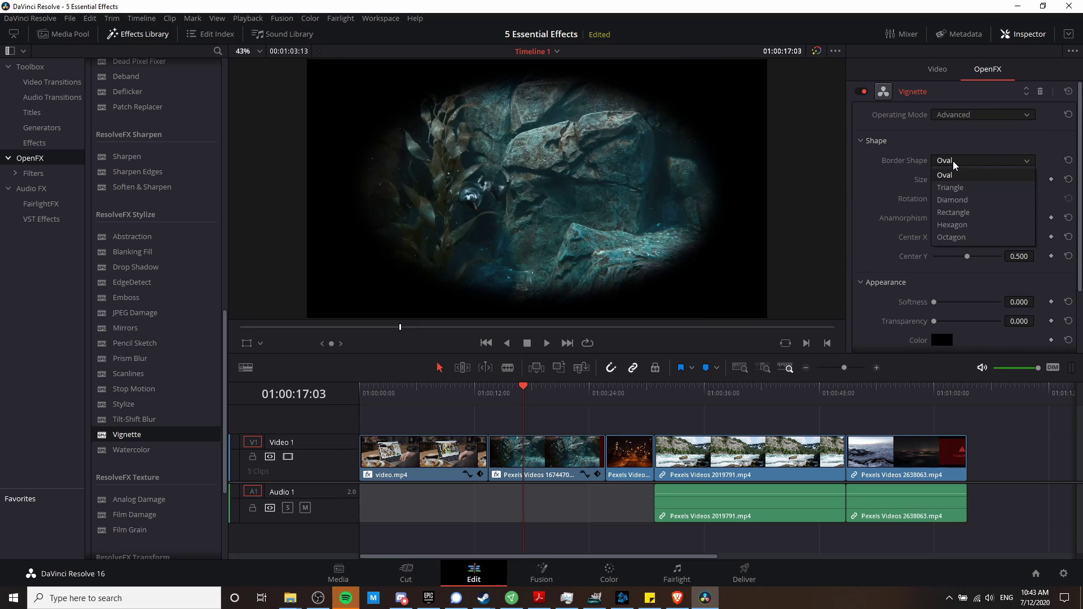
{"action": "left_click", "coordinate": [962, 188]}
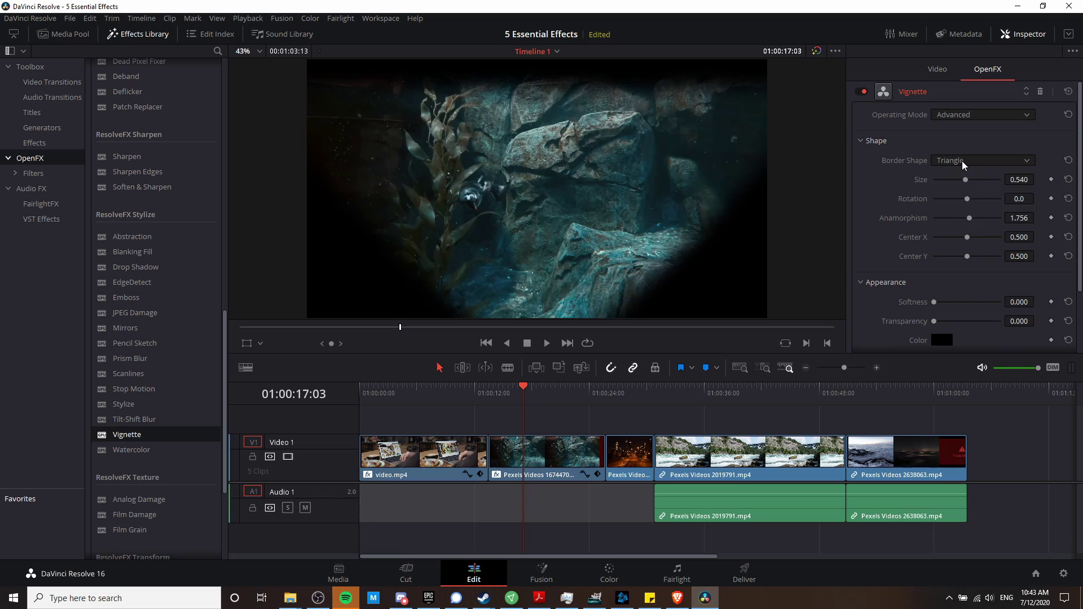
{"action": "left_click", "coordinate": [965, 163]}
{"action": "left_click", "coordinate": [967, 199]}
{"action": "left_click", "coordinate": [971, 163]}
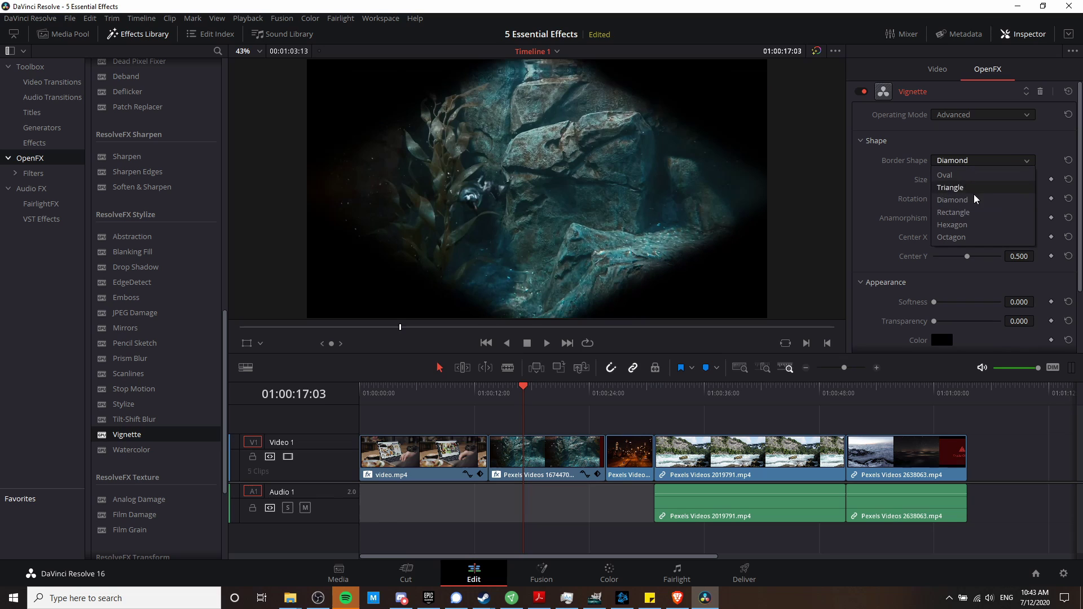
{"action": "left_click", "coordinate": [977, 214]}
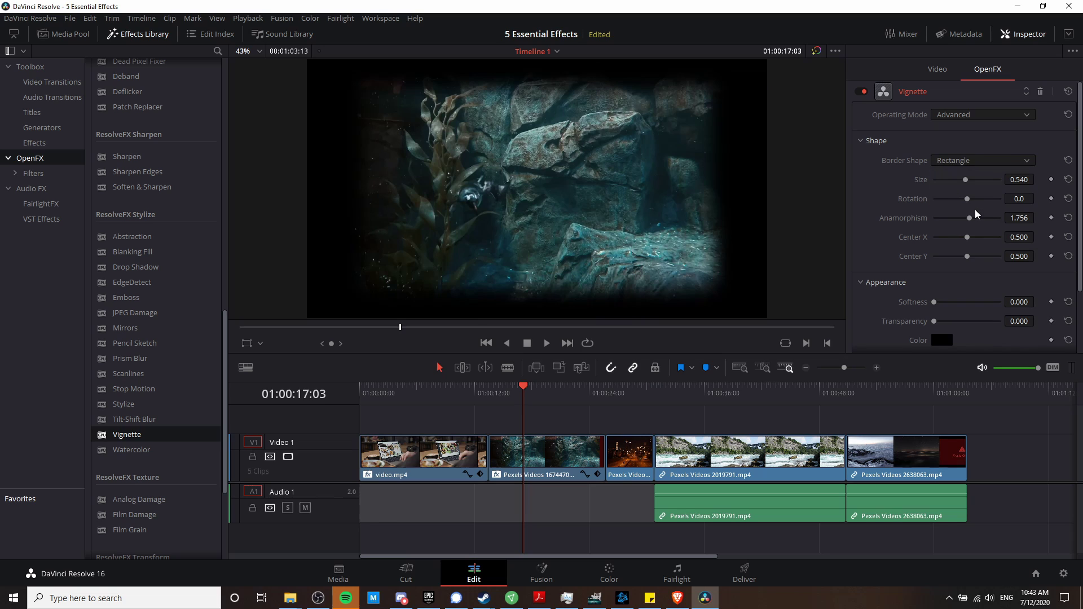
{"action": "left_click", "coordinate": [979, 158]}
{"action": "left_click", "coordinate": [968, 224]}
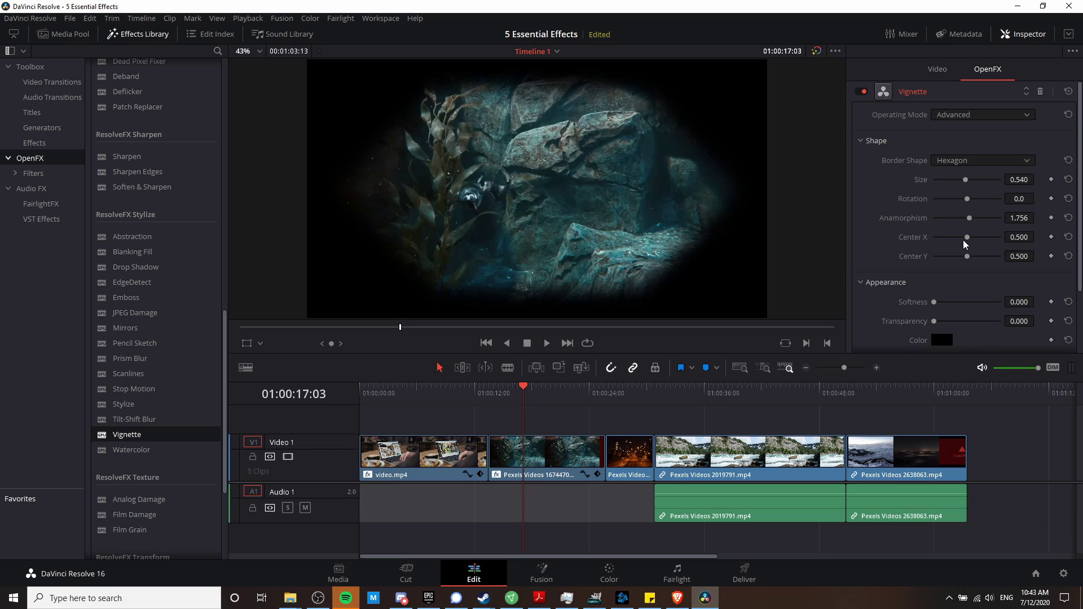
{"action": "left_click_drag", "start_coordinate": [967, 237], "coordinate": [992, 260]}
{"action": "left_click_drag", "start_coordinate": [316, 101], "coordinate": [693, 229]}
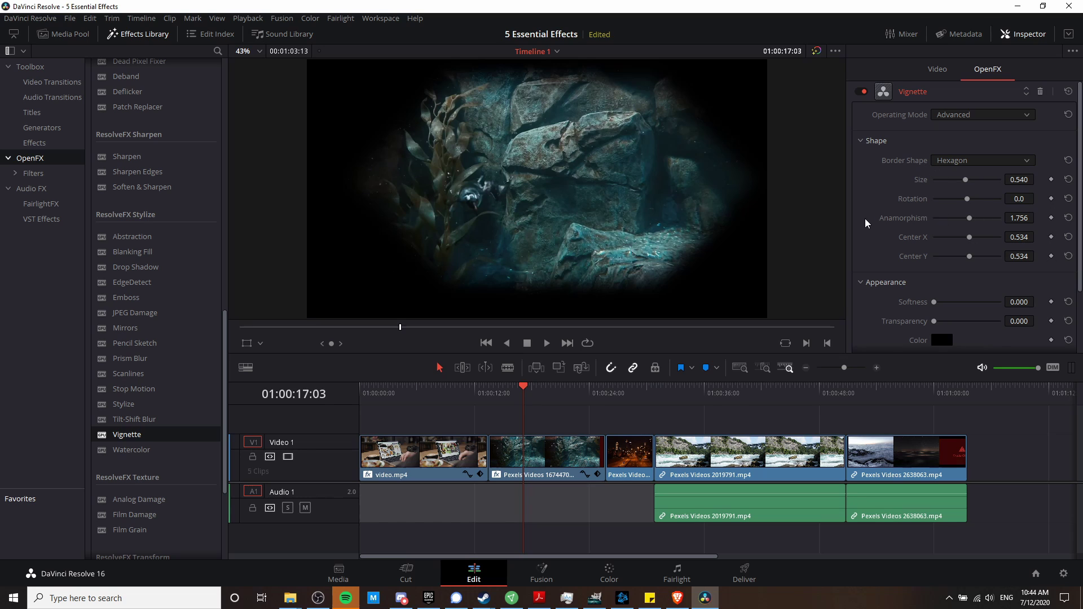
Apply Light Rays from ResolveFX Light to the night city highway clip
{"action": "left_click", "coordinate": [626, 411]}
{"action": "left_click_drag", "start_coordinate": [226, 391], "coordinate": [219, 232]}
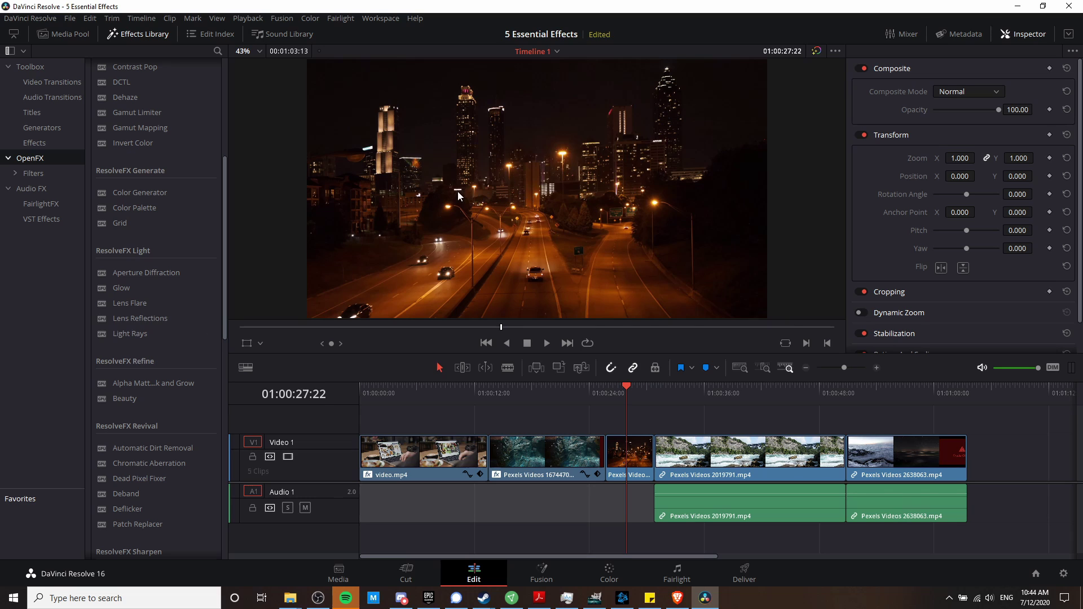
{"action": "left_click_drag", "start_coordinate": [126, 334], "coordinate": [632, 448]}
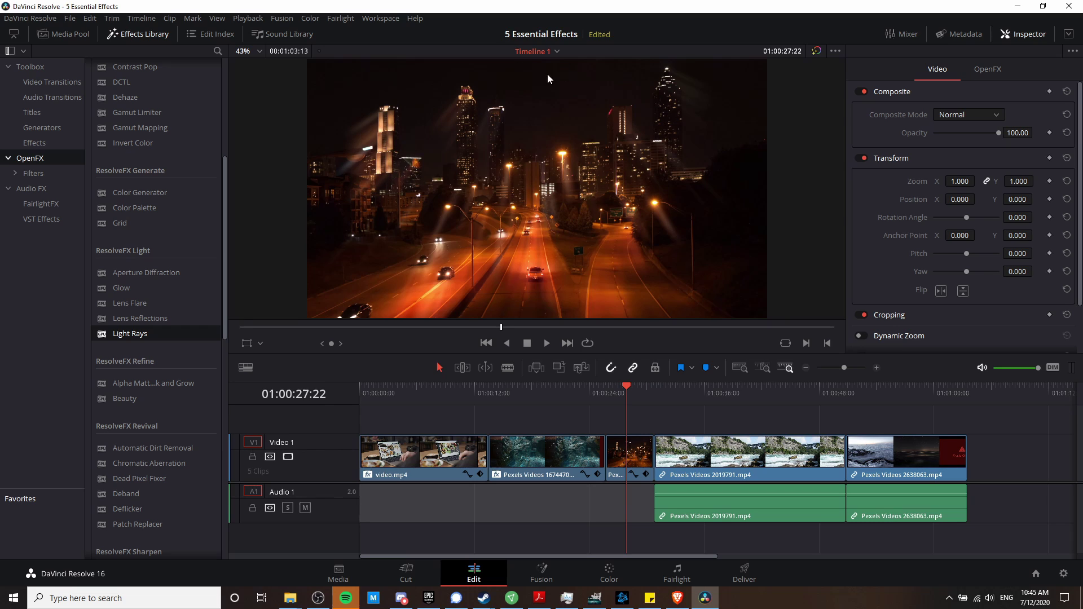
Enable the OpenFX Overlay and move the Light Rays source to X 0.490, Y 1.176
{"action": "scroll", "coordinate": [763, 145], "scroll_direction": "down", "scroll_amount": 2}
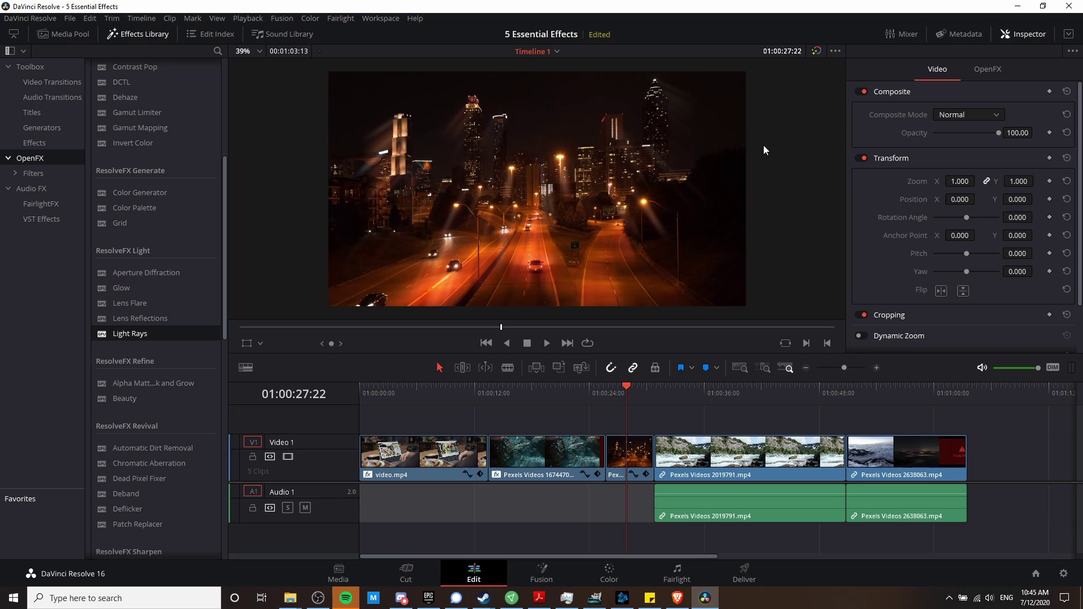
{"action": "left_click", "coordinate": [261, 343]}
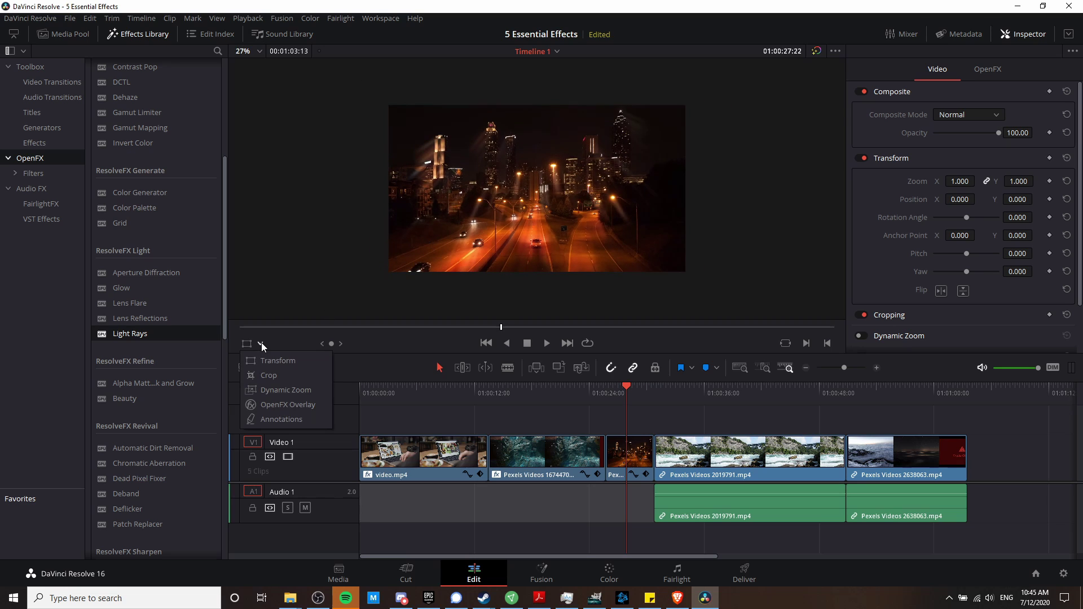
{"action": "left_click", "coordinate": [284, 405]}
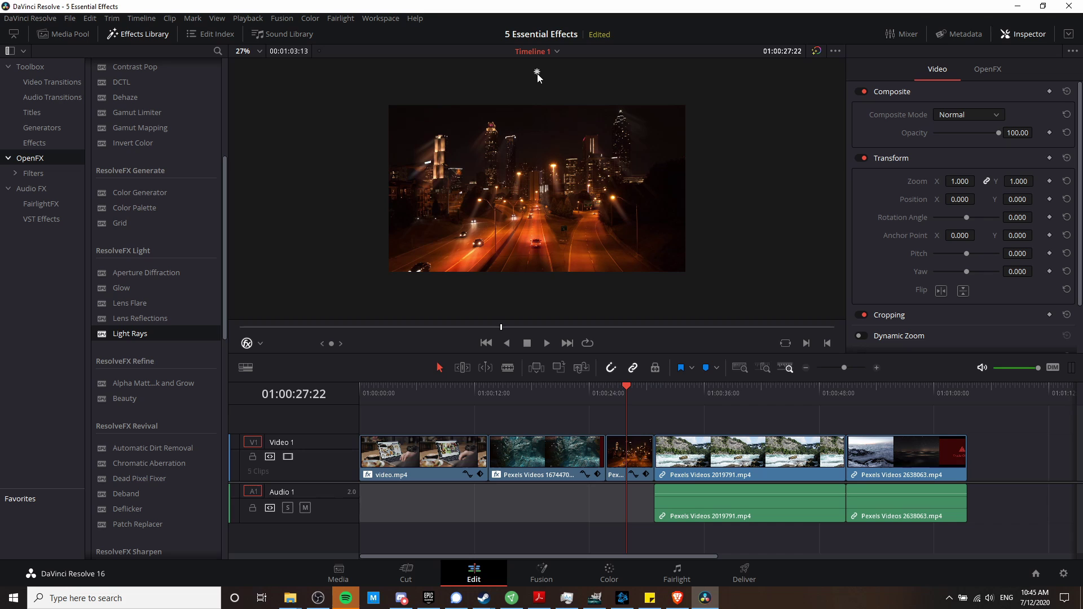
{"action": "mouse_move", "coordinate": [538, 72]}
{"action": "left_mouse_down"}
{"action": "mouse_move", "coordinate": [651, 82]}
{"action": "mouse_move", "coordinate": [701, 226]}
{"action": "mouse_move", "coordinate": [618, 290]}
{"action": "mouse_move", "coordinate": [456, 304]}
{"action": "mouse_move", "coordinate": [338, 278]}
{"action": "mouse_move", "coordinate": [307, 144]}
{"action": "mouse_move", "coordinate": [373, 90]}
{"action": "mouse_move", "coordinate": [683, 79]}
{"action": "mouse_move", "coordinate": [748, 192]}
{"action": "mouse_move", "coordinate": [630, 311]}
{"action": "mouse_move", "coordinate": [411, 313]}
{"action": "mouse_move", "coordinate": [292, 221]}
{"action": "mouse_move", "coordinate": [466, 76]}
{"action": "mouse_move", "coordinate": [537, 79]}
{"action": "left_mouse_up"}
Set the city clip's Light Rays to At An Angle: angle -61, length 0.169, brightness 0.754
{"action": "left_click", "coordinate": [987, 71]}
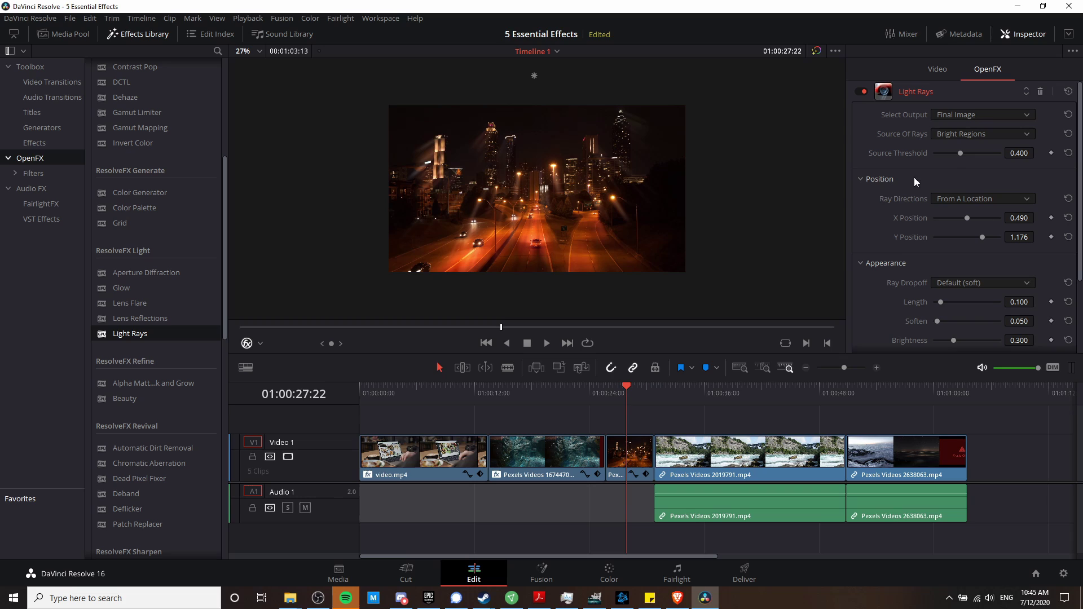
{"action": "left_click", "coordinate": [992, 201]}
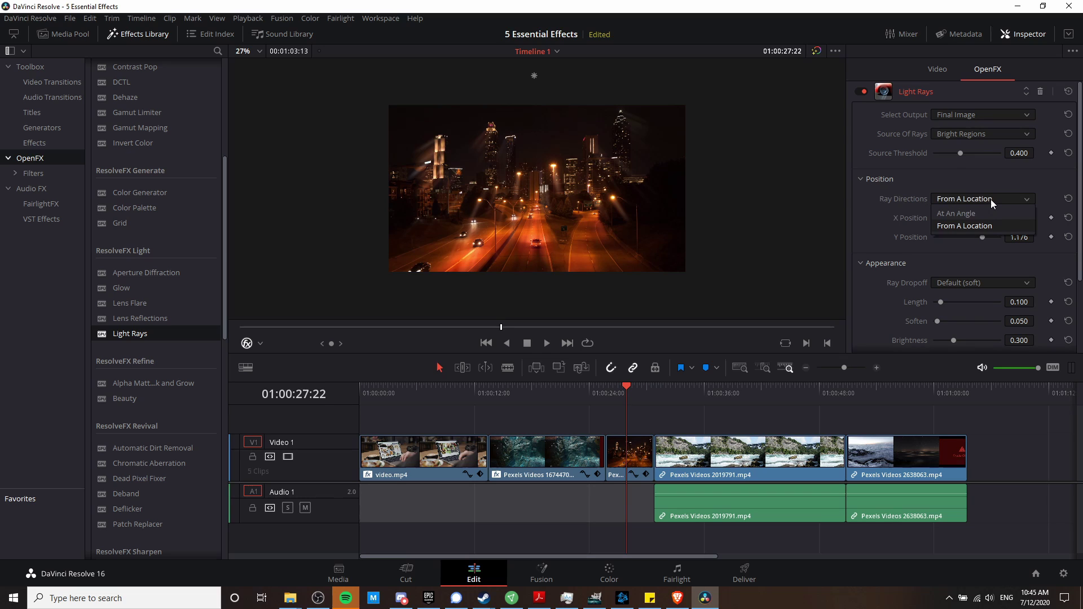
{"action": "left_click", "coordinate": [981, 227]}
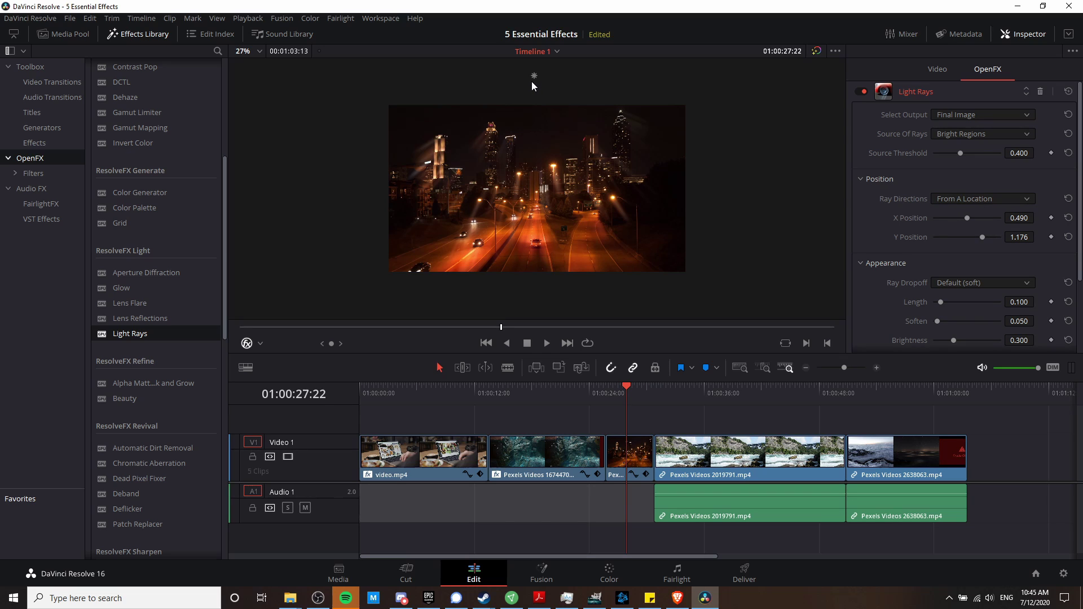
{"action": "left_click", "coordinate": [989, 198]}
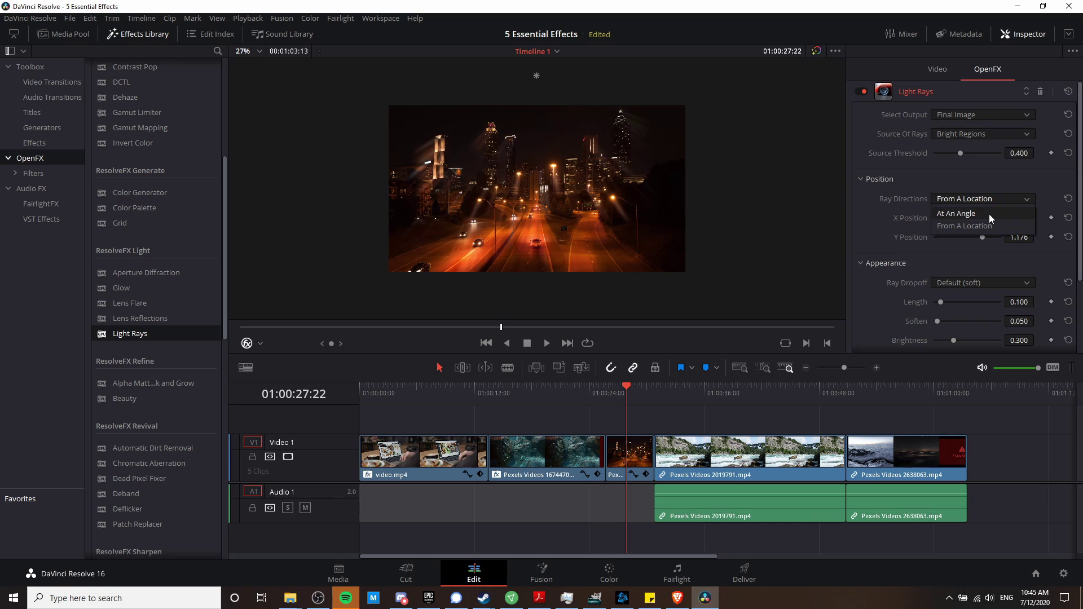
{"action": "left_click", "coordinate": [989, 214]}
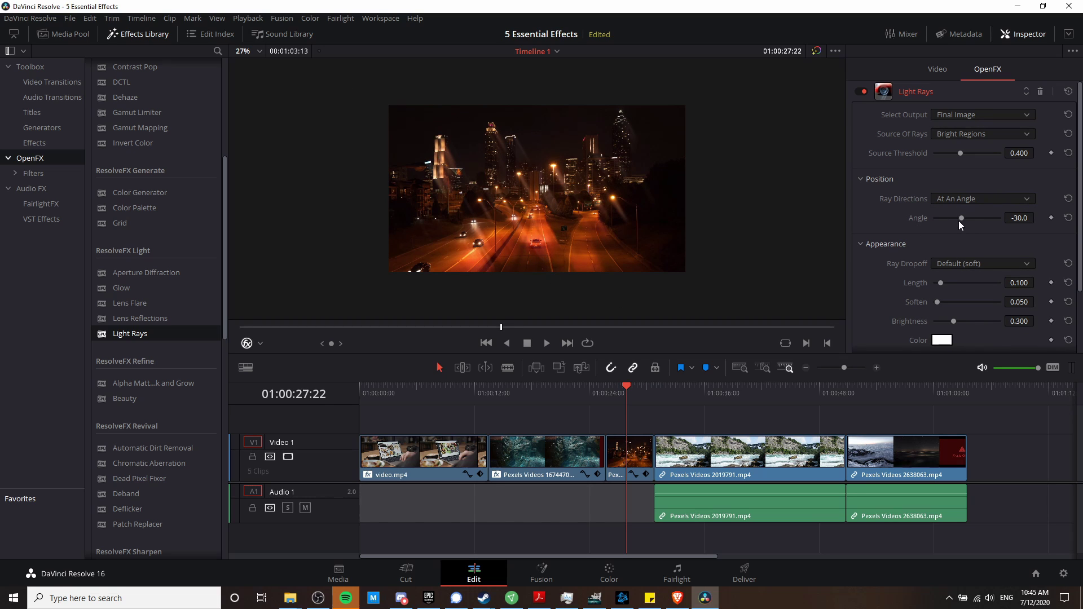
{"action": "mouse_move", "coordinate": [960, 221]}
{"action": "left_mouse_down"}
{"action": "mouse_move", "coordinate": [943, 221]}
{"action": "mouse_move", "coordinate": [984, 222]}
{"action": "mouse_move", "coordinate": [957, 222]}
{"action": "left_mouse_up"}
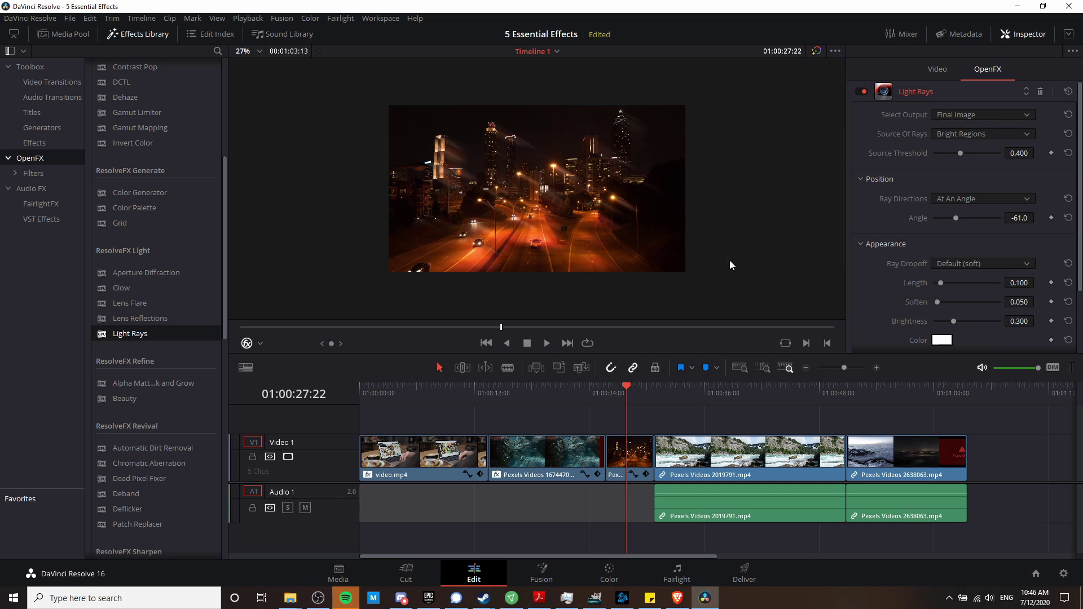
{"action": "left_click_drag", "start_coordinate": [940, 283], "coordinate": [886, 303]}
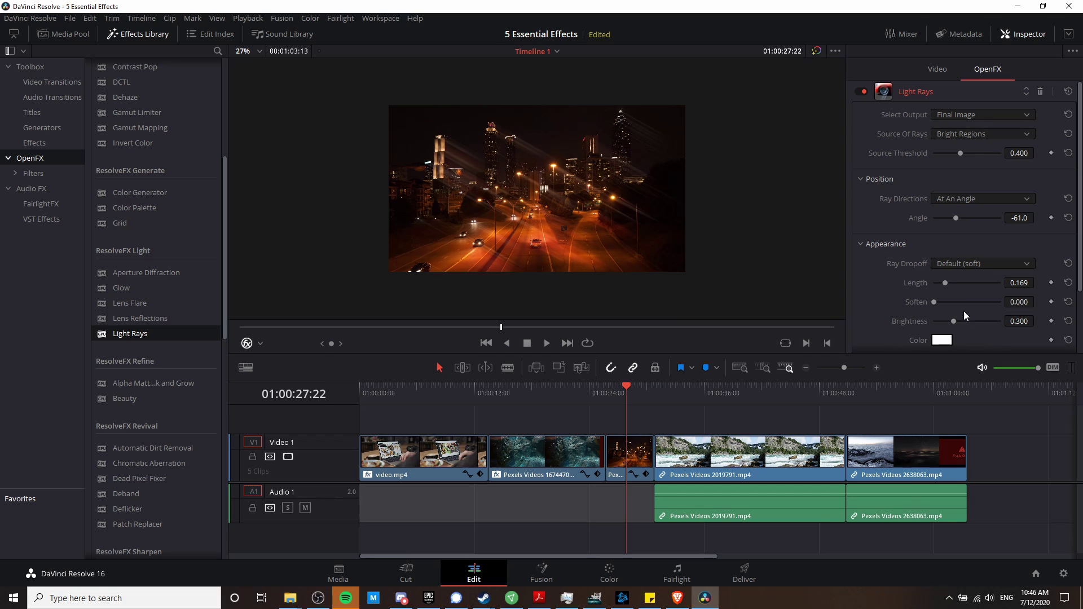
{"action": "left_click_drag", "start_coordinate": [953, 321], "coordinate": [991, 321]}
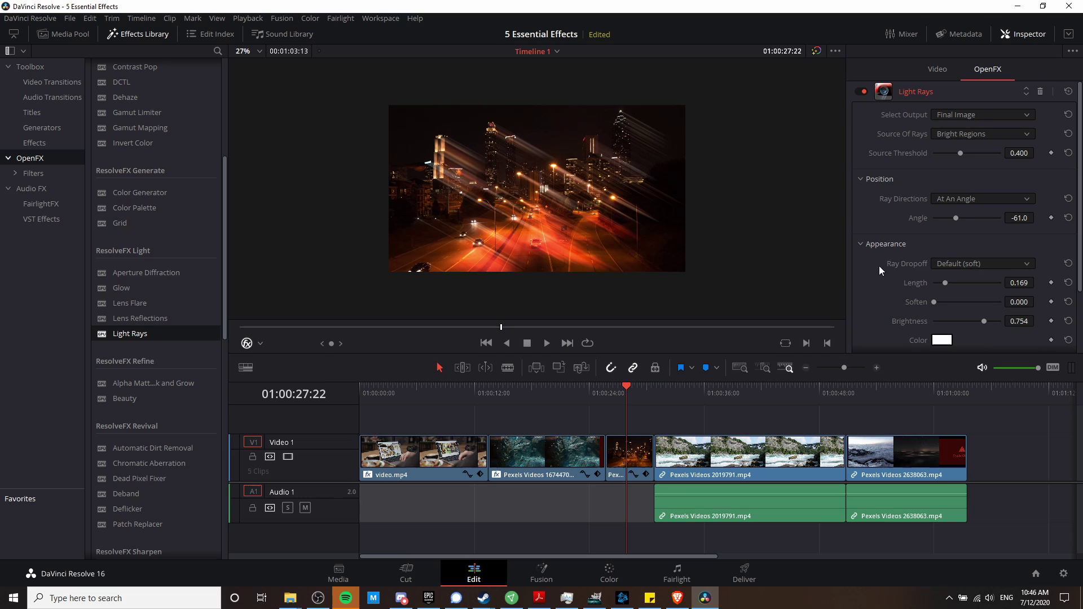
Switch the Light Rays dropoff to CCD Bloom Soft, then to CCD Bloom Harsh
{"action": "left_click", "coordinate": [949, 264]}
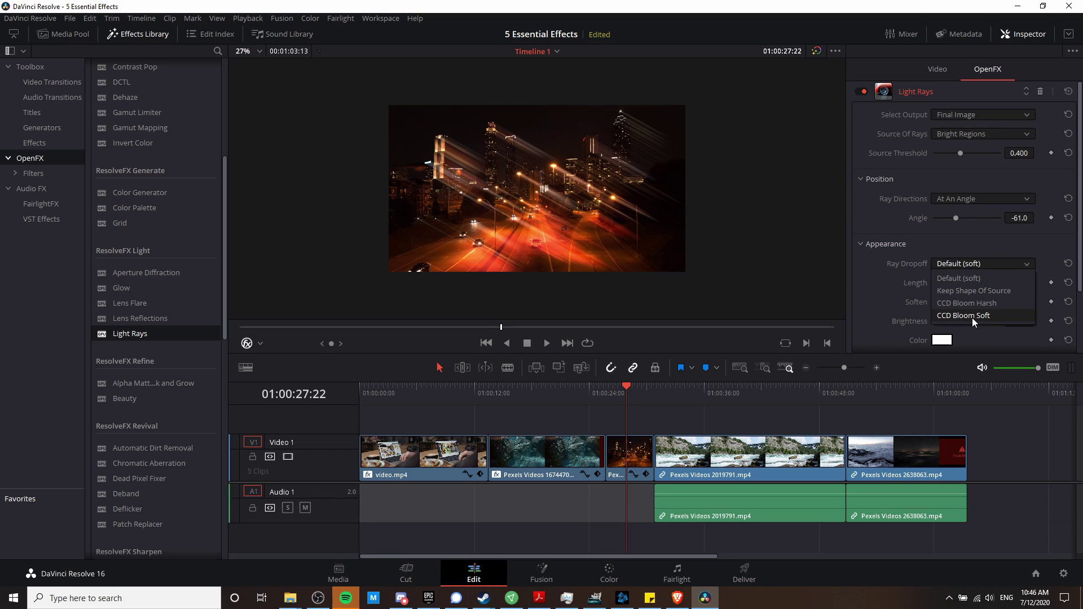
{"action": "left_click", "coordinate": [975, 315]}
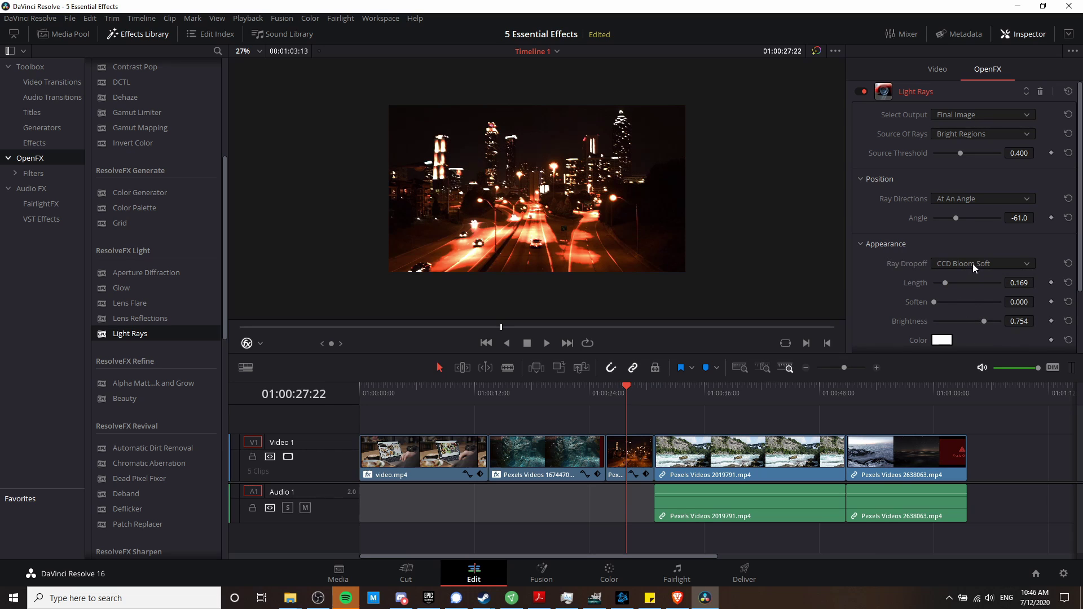
{"action": "left_click", "coordinate": [973, 263]}
{"action": "left_click", "coordinate": [979, 303]}
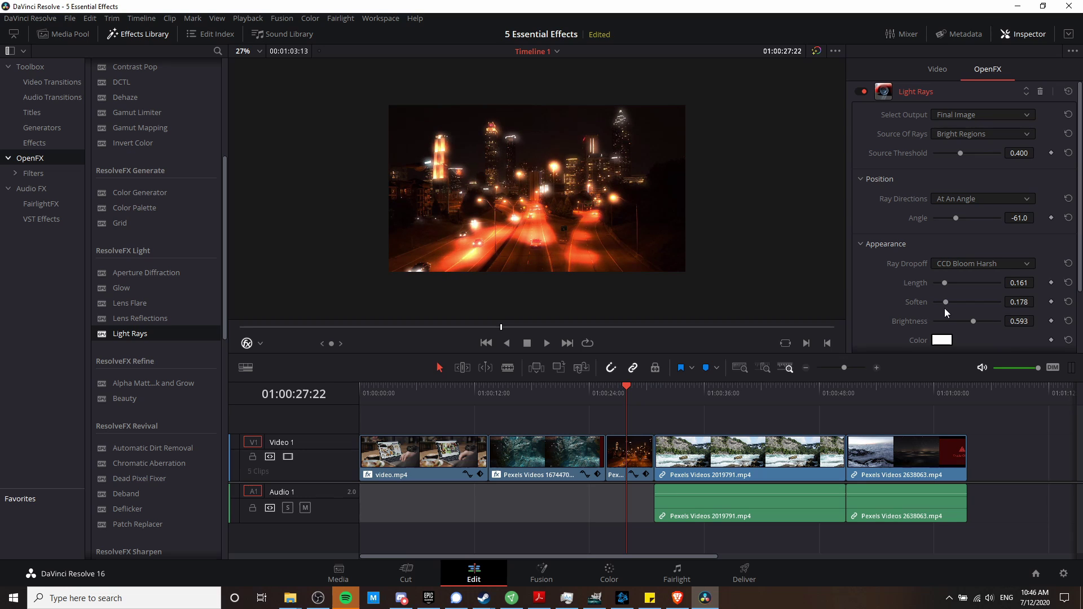
{"action": "scroll", "coordinate": [869, 269], "scroll_direction": "down", "scroll_amount": 2}
{"action": "scroll", "coordinate": [905, 174], "scroll_direction": "up", "scroll_amount": 2}
Try Edges as the ray source, then revert to Bright Regions
{"action": "left_click", "coordinate": [964, 134]}
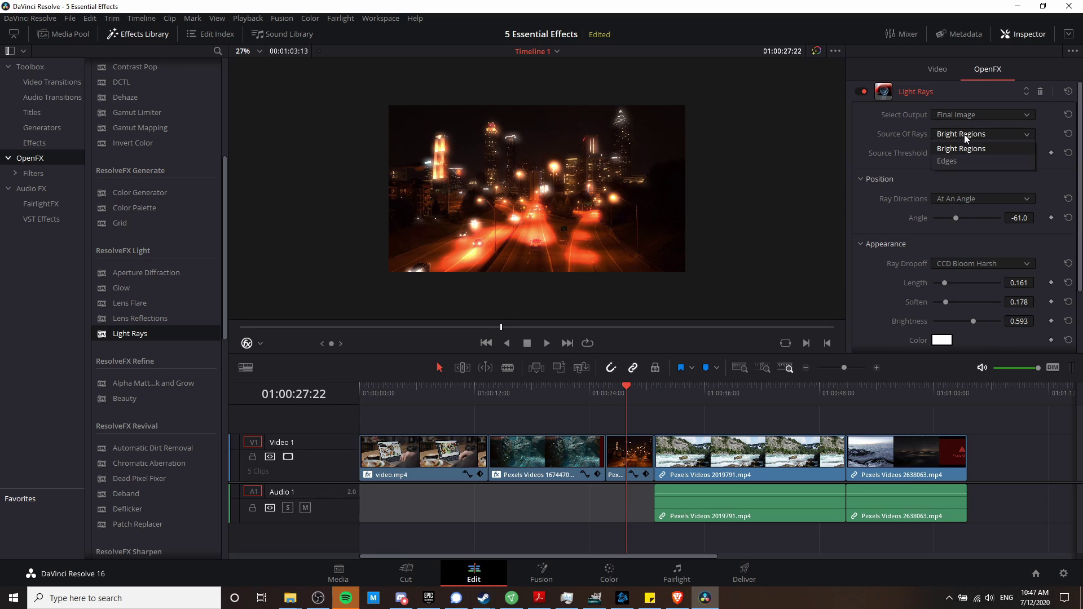
{"action": "left_click", "coordinate": [948, 161]}
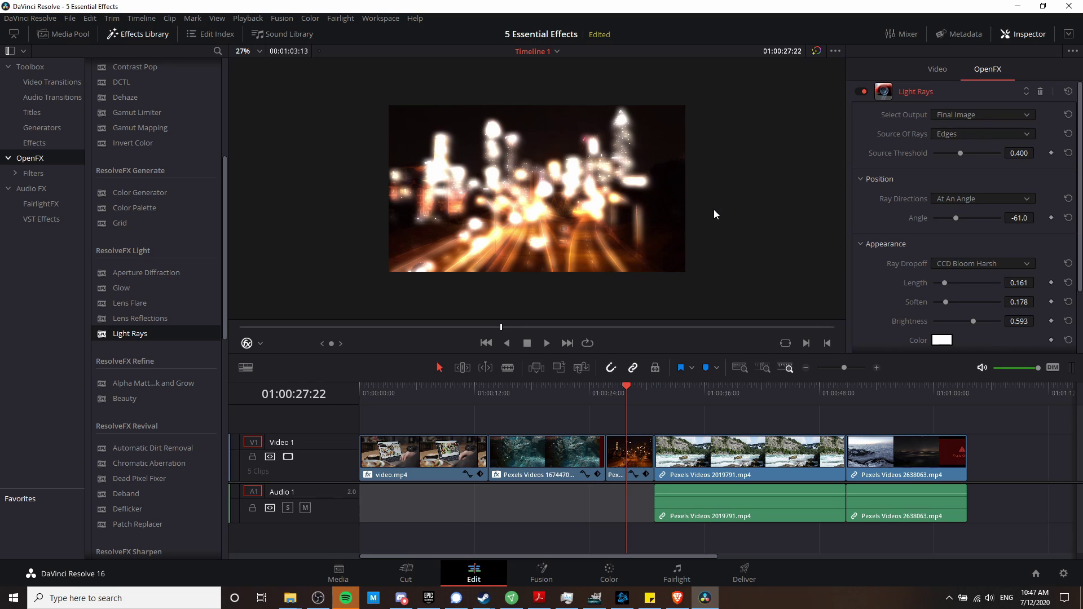
{"action": "key", "text": "ctrl+z"}
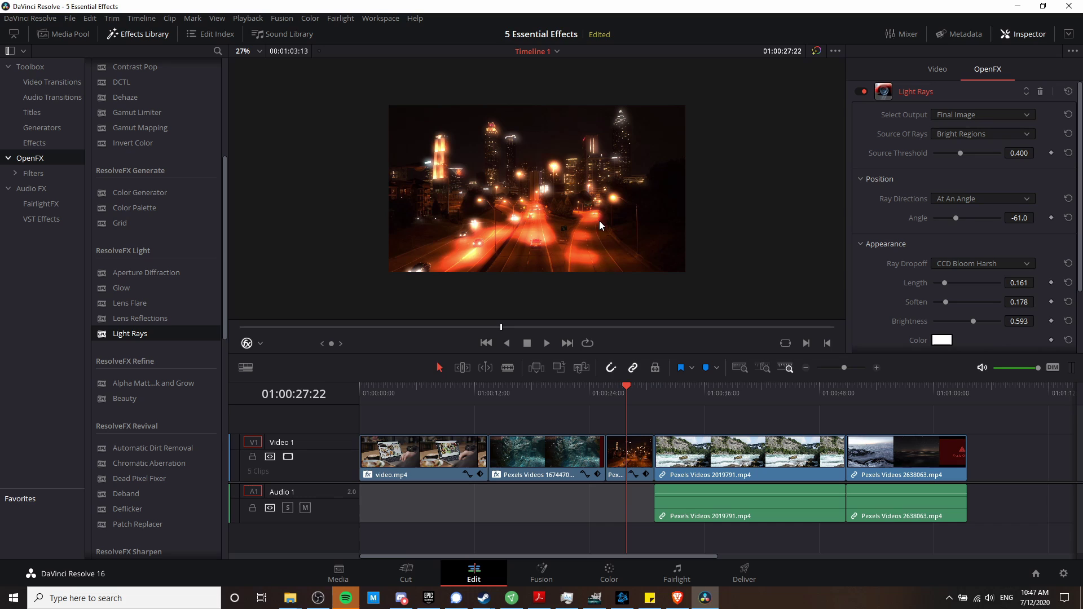
{"action": "left_click", "coordinate": [969, 137]}
{"action": "left_click", "coordinate": [970, 164]}
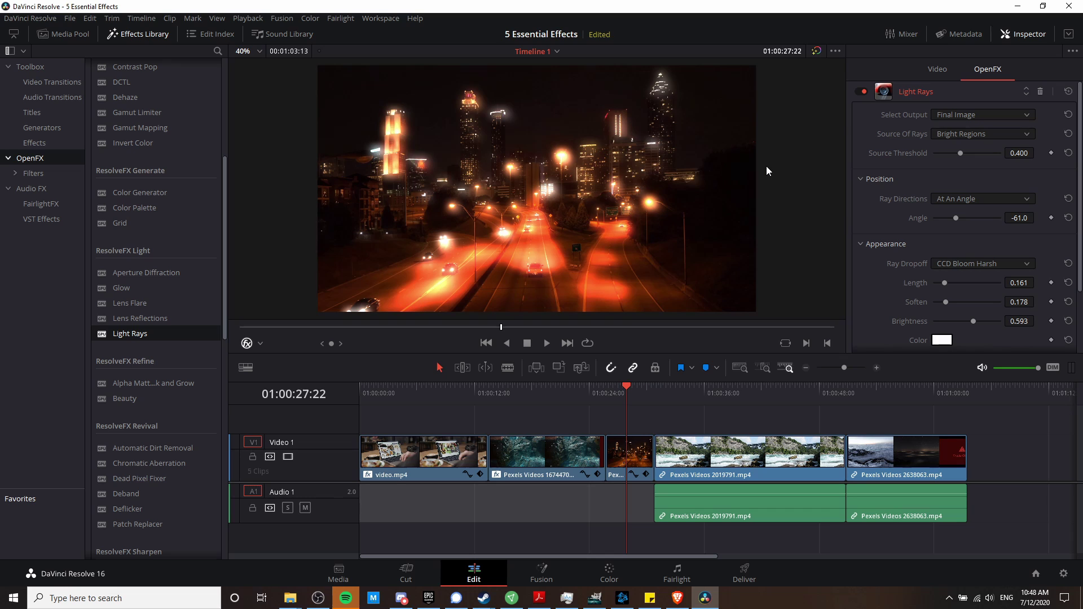
Go to the river clip at 01:00:39:10 and drag ResolveFX Stylize Mirrors onto it
{"action": "left_click", "coordinate": [740, 389]}
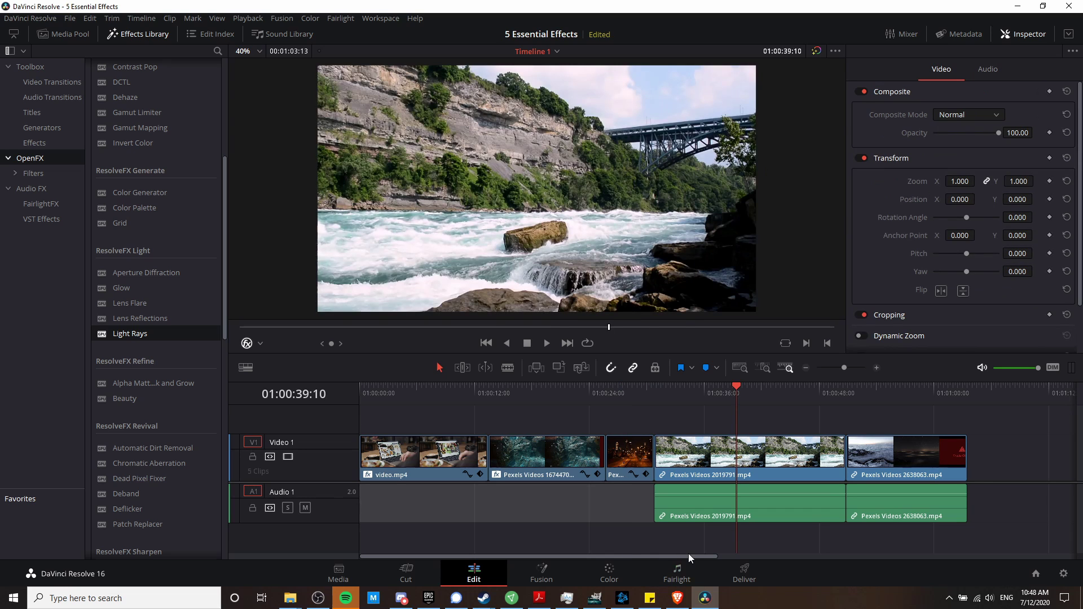
{"action": "left_click_drag", "start_coordinate": [688, 557], "coordinate": [763, 555]}
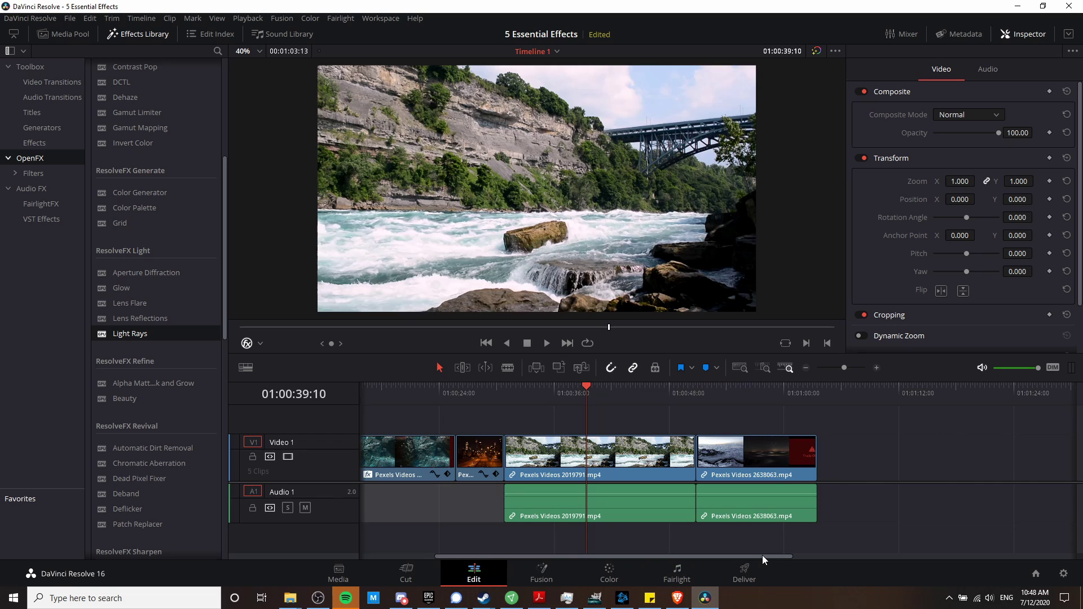
{"action": "scroll", "coordinate": [130, 479], "scroll_direction": "up", "scroll_amount": 5}
{"action": "scroll", "coordinate": [198, 381], "scroll_direction": "down", "scroll_amount": 5}
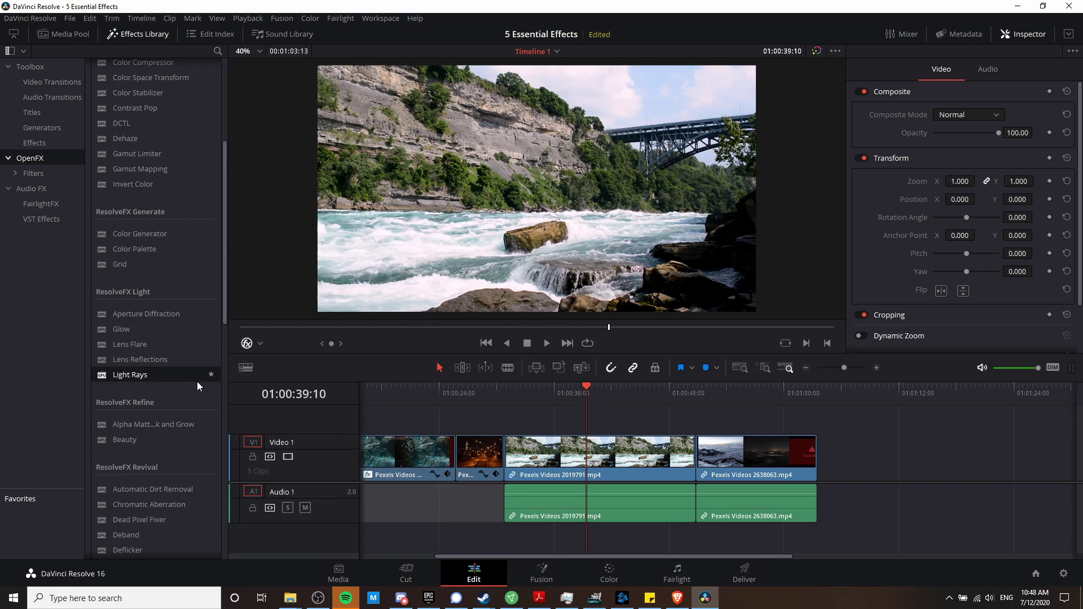
{"action": "scroll", "coordinate": [198, 382], "scroll_direction": "down", "scroll_amount": 5}
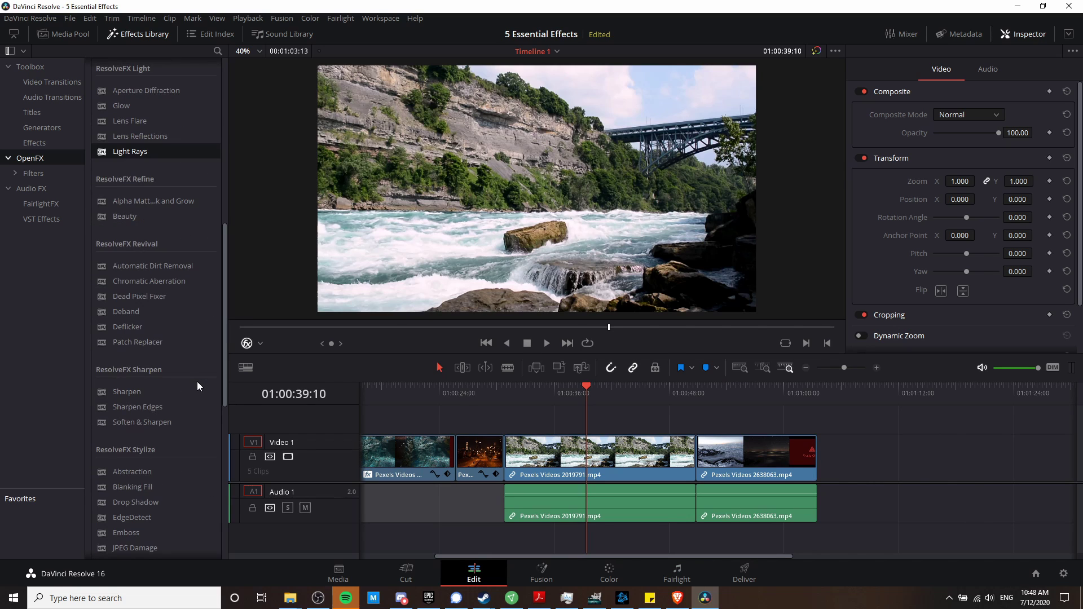
{"action": "scroll", "coordinate": [197, 381], "scroll_direction": "down", "scroll_amount": 3}
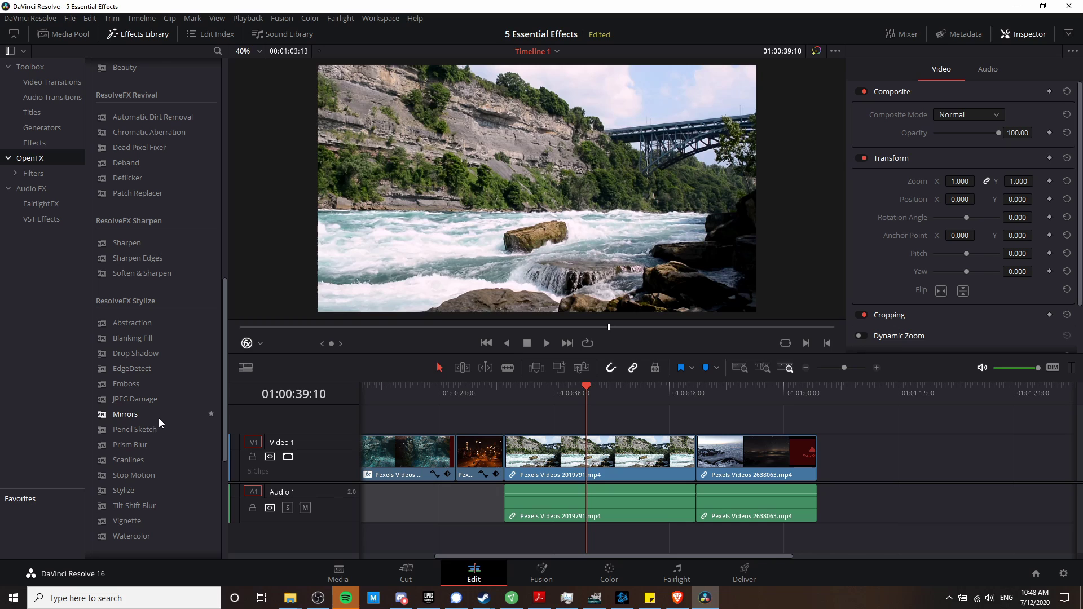
{"action": "left_click_drag", "start_coordinate": [149, 418], "coordinate": [623, 458]}
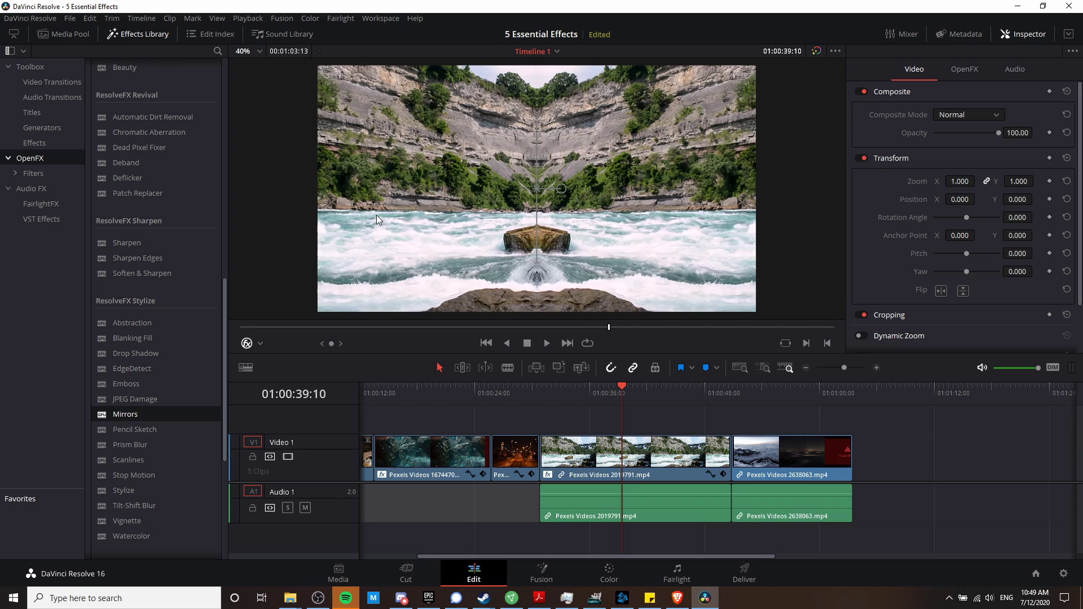
{"action": "scroll", "coordinate": [306, 347], "scroll_direction": "left", "scroll_amount": 1}
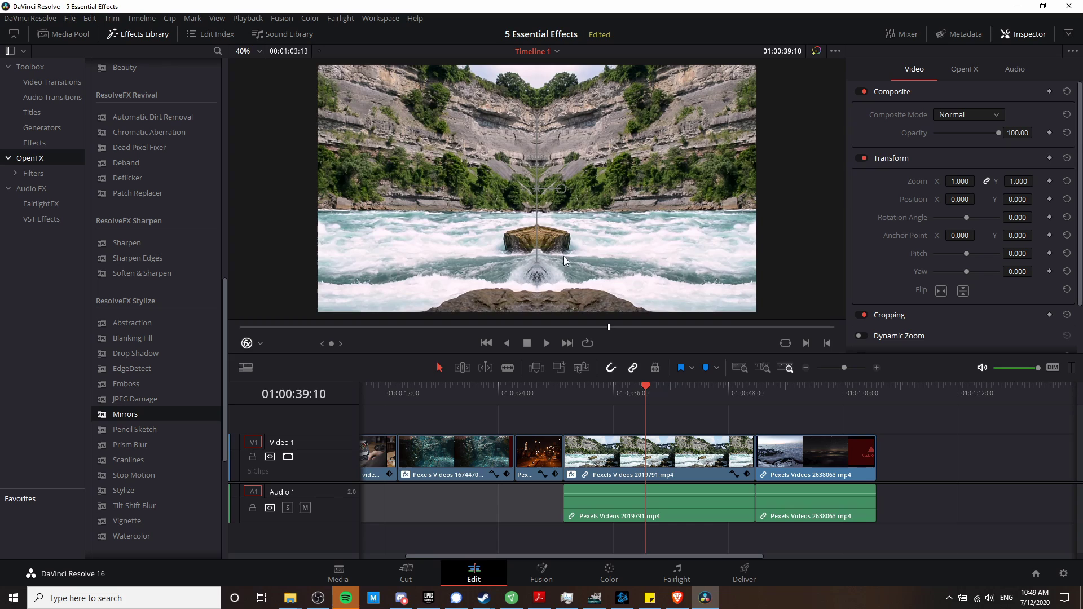
Move the mirror centre in the viewer and rotate its axis vertical for left-right symmetry
{"action": "left_click", "coordinate": [262, 343]}
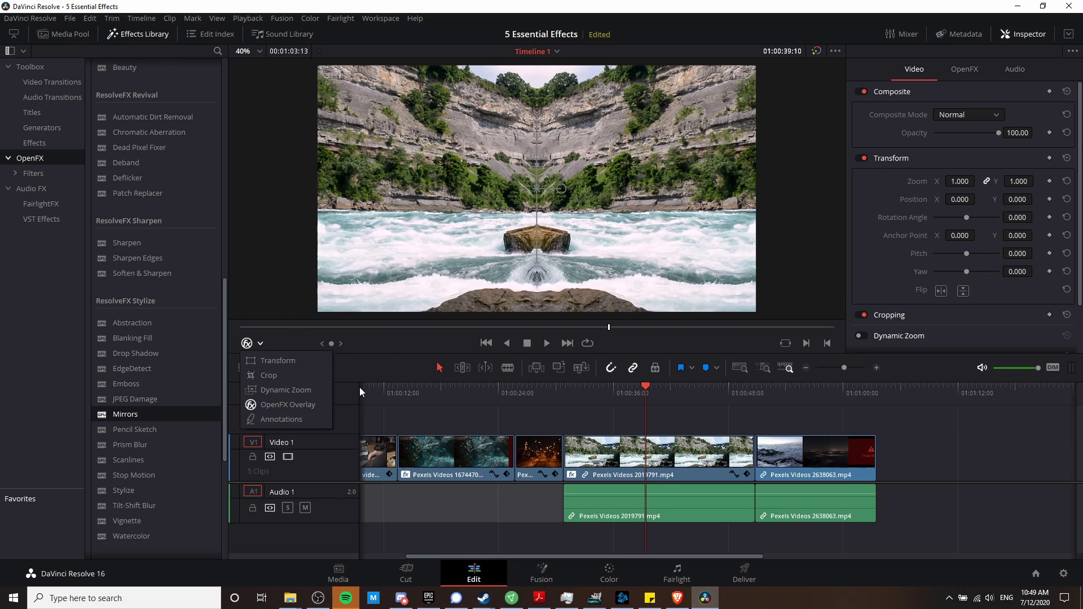
{"action": "left_click", "coordinate": [394, 340]}
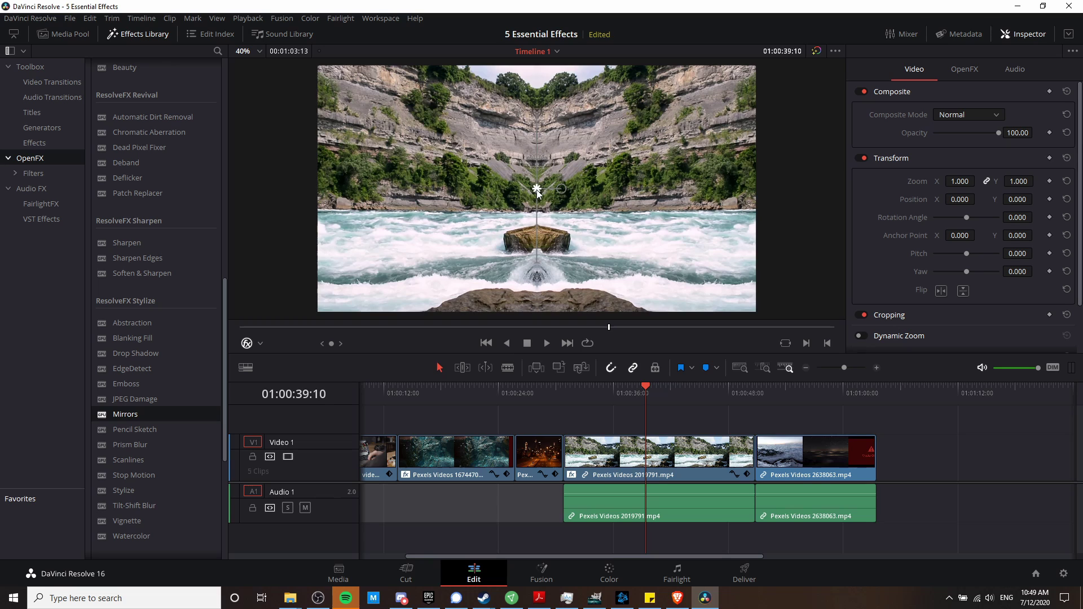
{"action": "mouse_move", "coordinate": [537, 194]}
{"action": "left_mouse_down"}
{"action": "mouse_move", "coordinate": [573, 190]}
{"action": "mouse_move", "coordinate": [518, 194]}
{"action": "mouse_move", "coordinate": [536, 197]}
{"action": "left_mouse_up"}
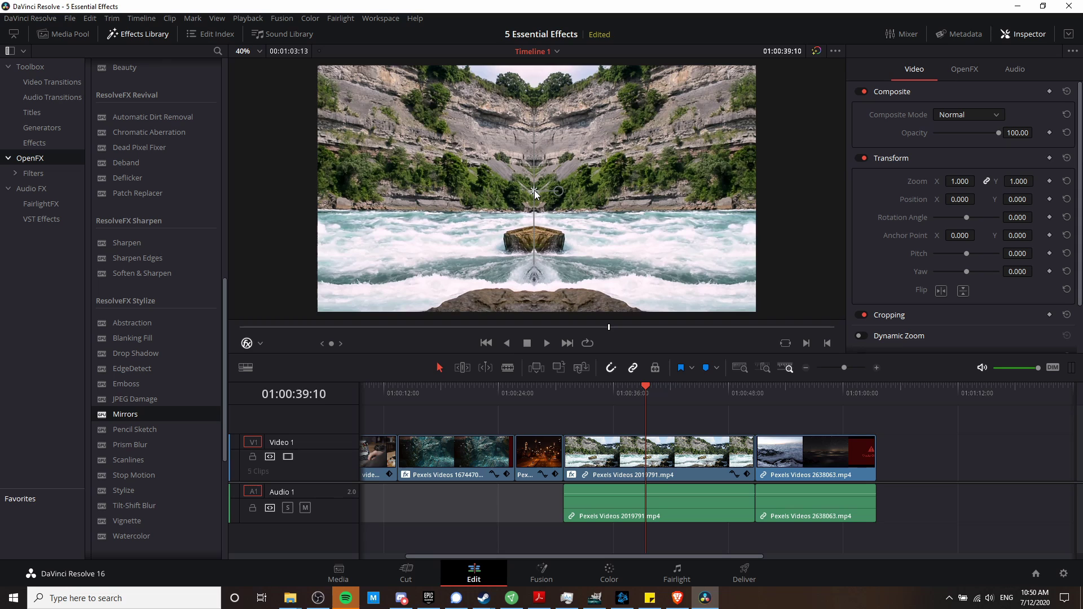
{"action": "left_click_drag", "start_coordinate": [533, 196], "coordinate": [563, 149]}
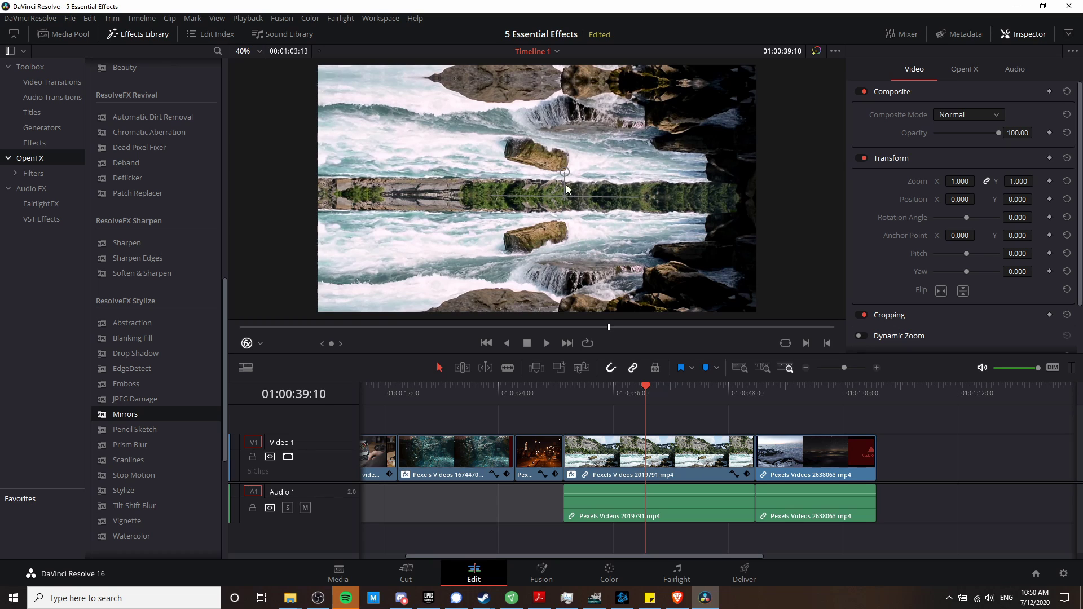
{"action": "left_click_drag", "start_coordinate": [563, 172], "coordinate": [628, 198]}
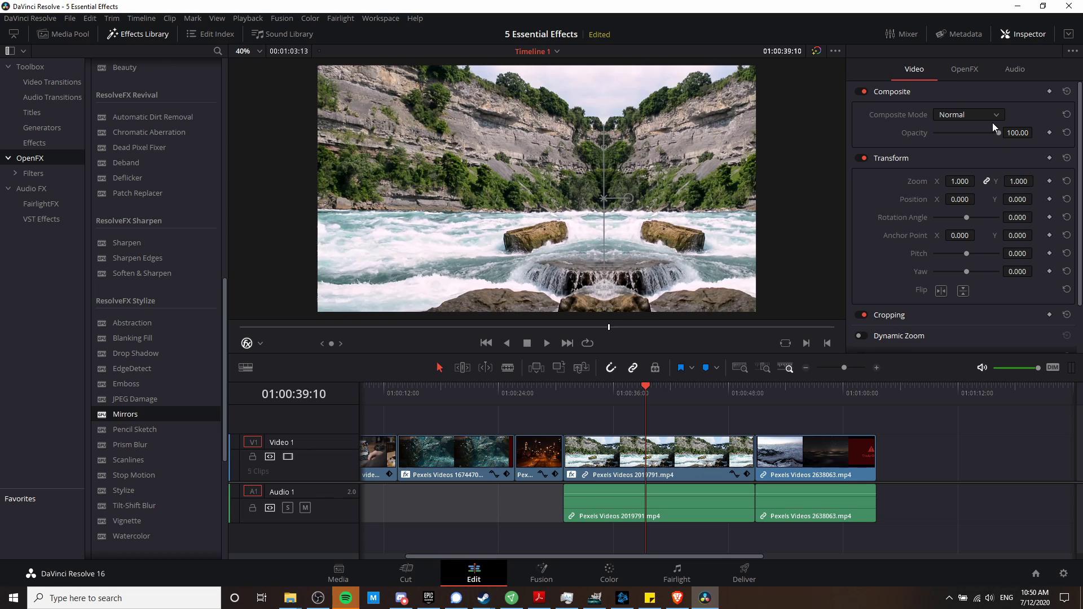
Enable Mirror 2 at about -90 degrees, with X Position nudged to 0.537
{"action": "left_click", "coordinate": [967, 77]}
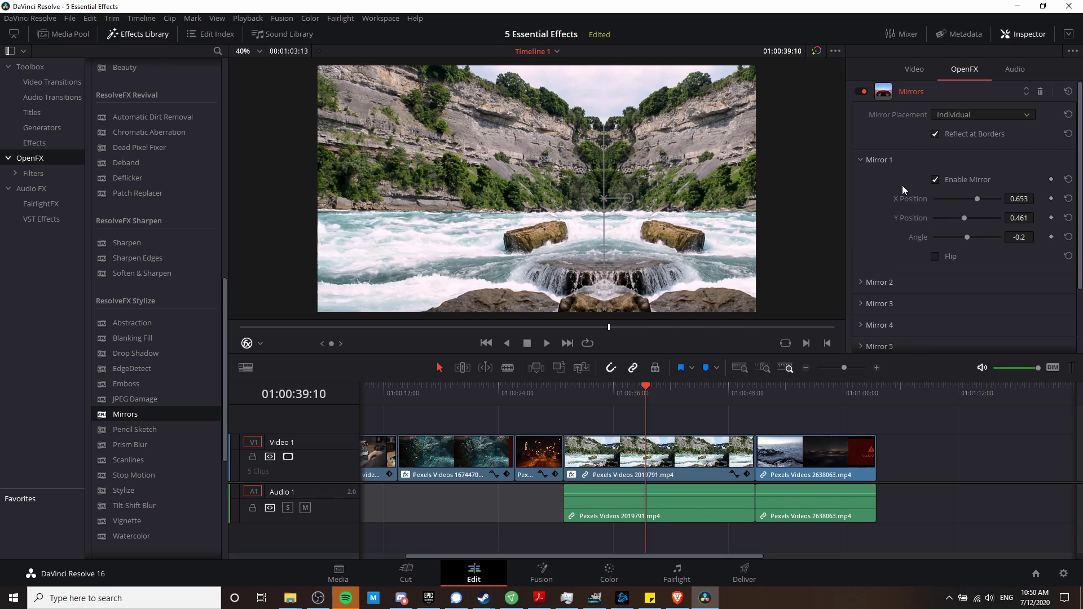
{"action": "scroll", "coordinate": [885, 191], "scroll_direction": "down", "scroll_amount": 3}
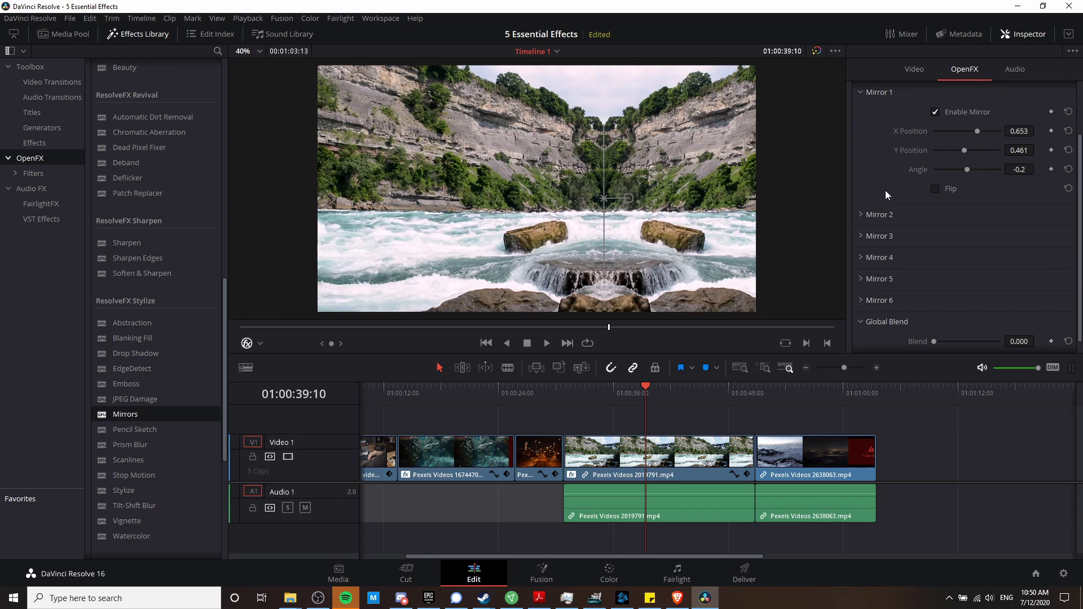
{"action": "left_click", "coordinate": [861, 214]}
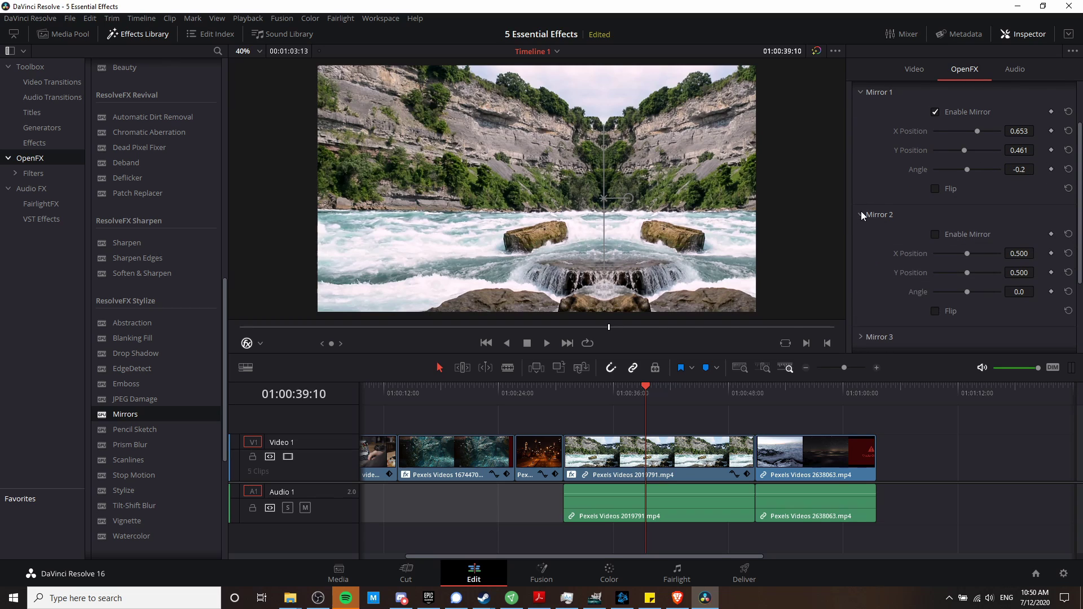
{"action": "left_click", "coordinate": [936, 234]}
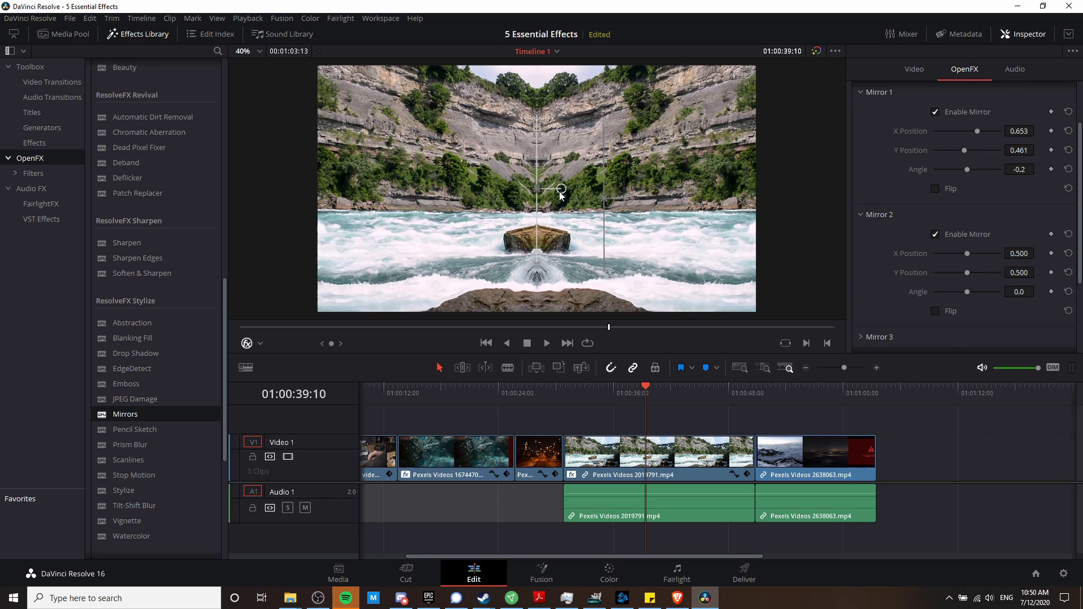
{"action": "left_click_drag", "start_coordinate": [561, 192], "coordinate": [537, 180]}
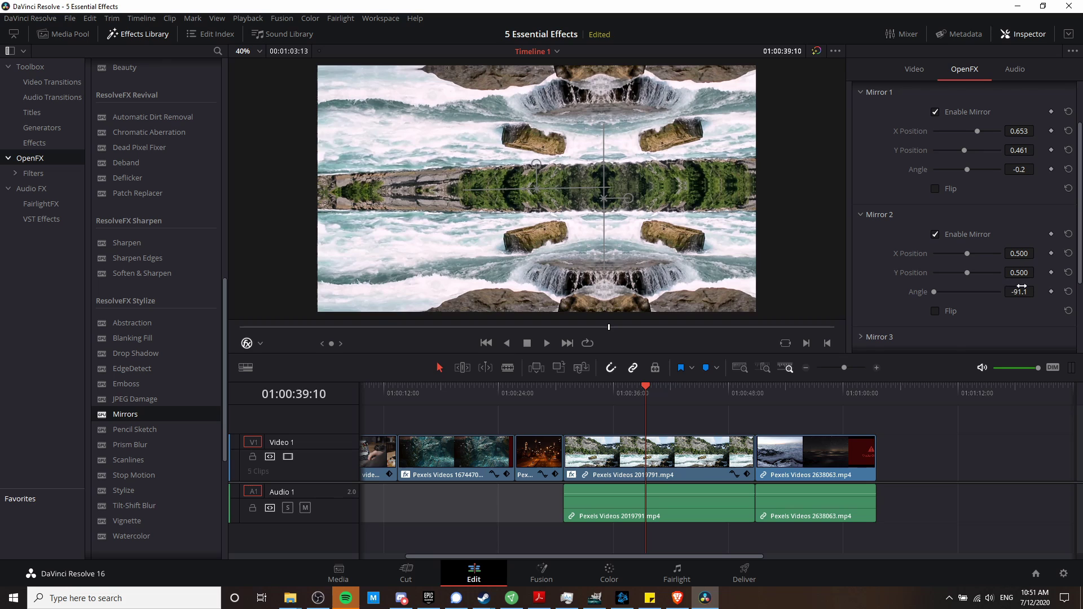
{"action": "left_click_drag", "start_coordinate": [1019, 253], "coordinate": [1041, 252]}
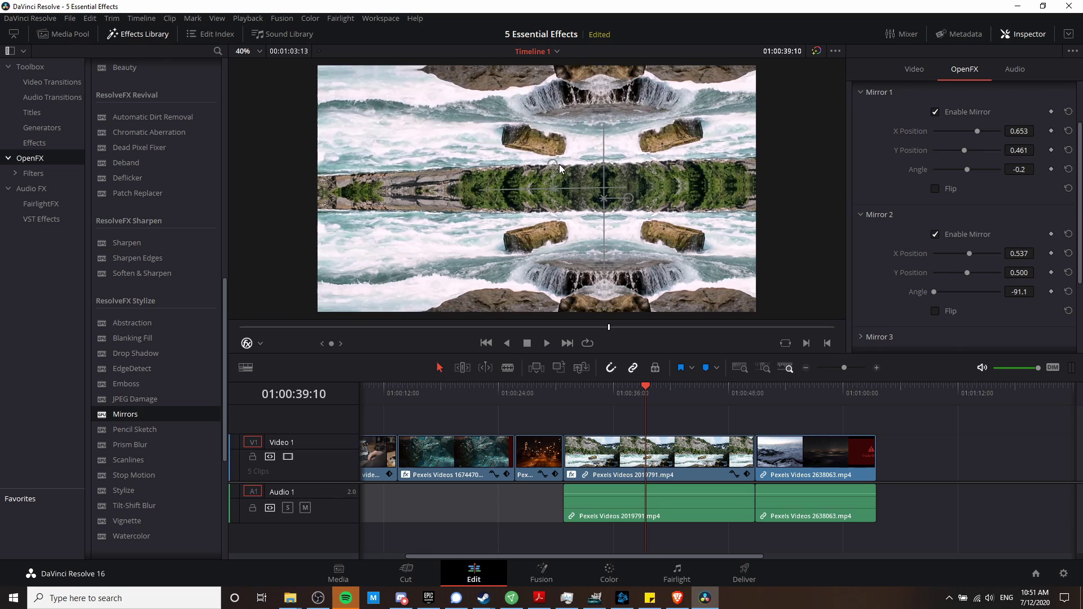
{"action": "left_click_drag", "start_coordinate": [553, 167], "coordinate": [553, 162]}
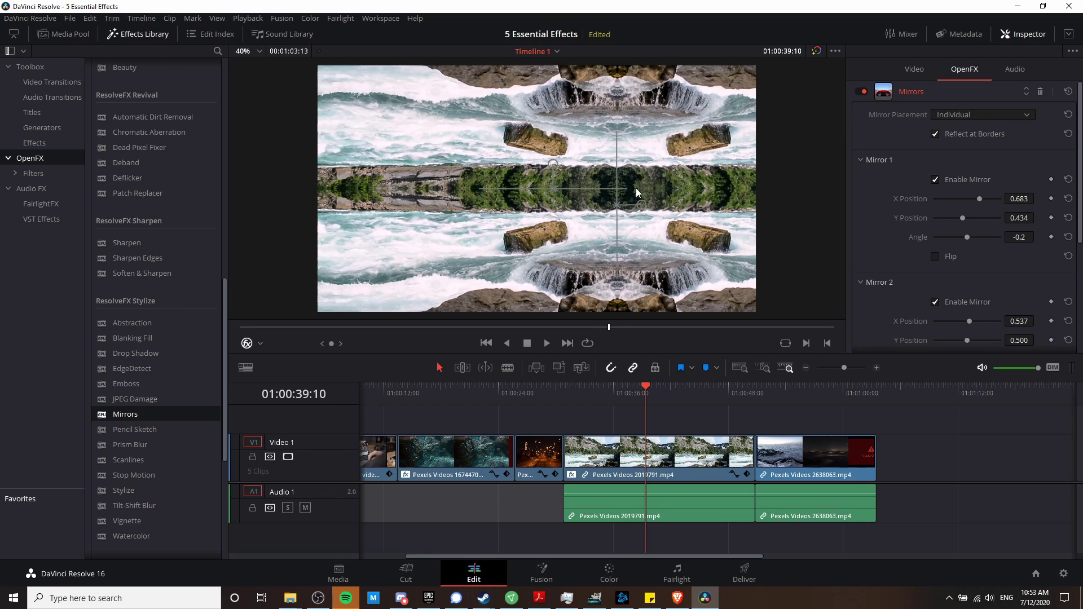
Try Rosette, Individual and Kaleidoscope mirror placements, settling on Rosette
{"action": "left_click", "coordinate": [980, 113]}
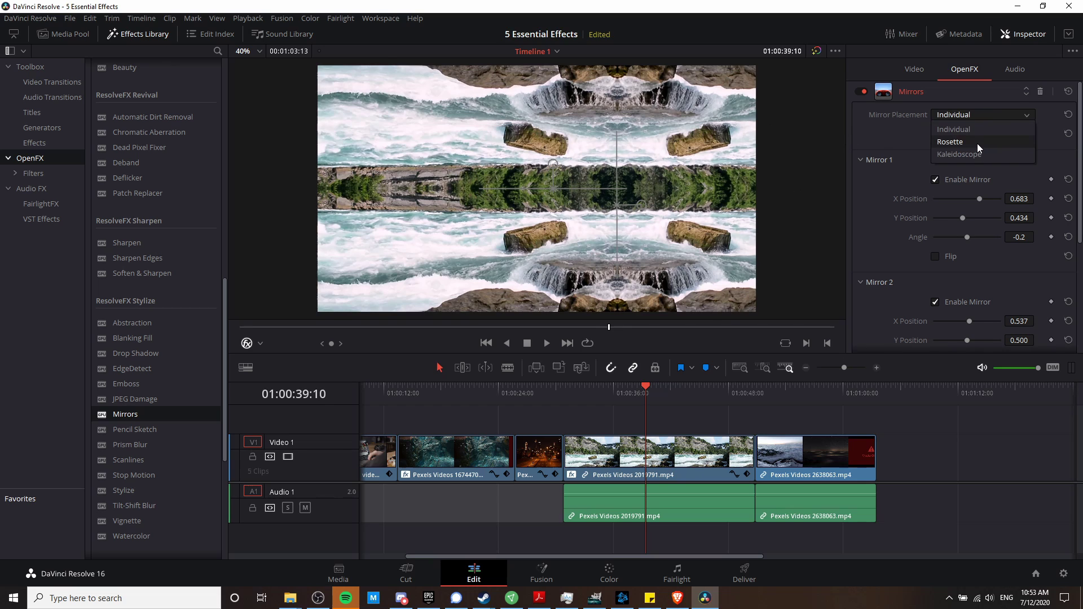
{"action": "left_click", "coordinate": [977, 143]}
{"action": "left_click", "coordinate": [990, 116]}
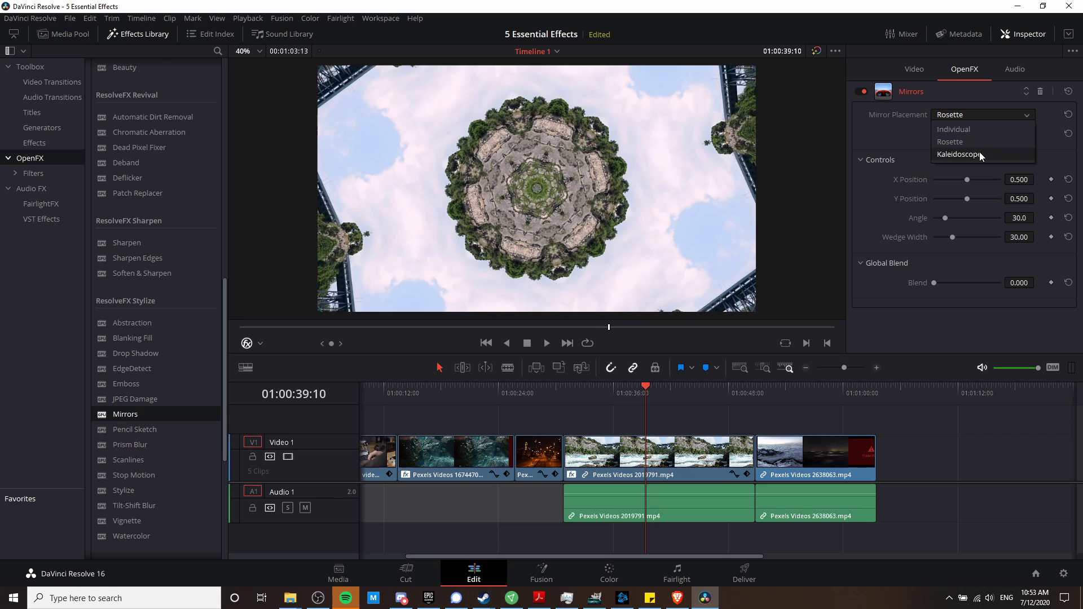
{"action": "left_click", "coordinate": [953, 129]}
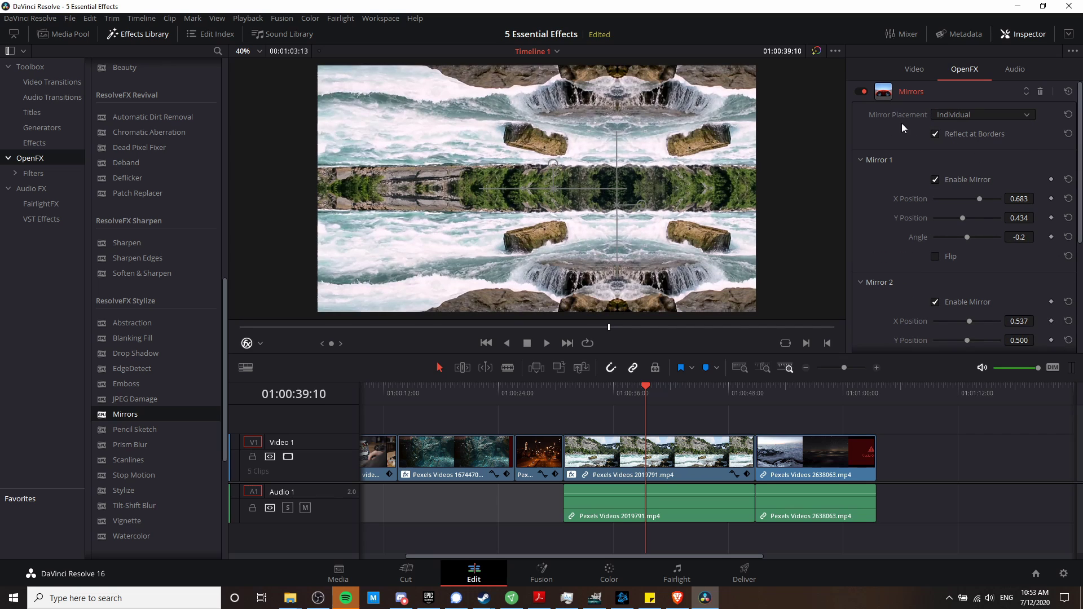
{"action": "left_click", "coordinate": [964, 116]}
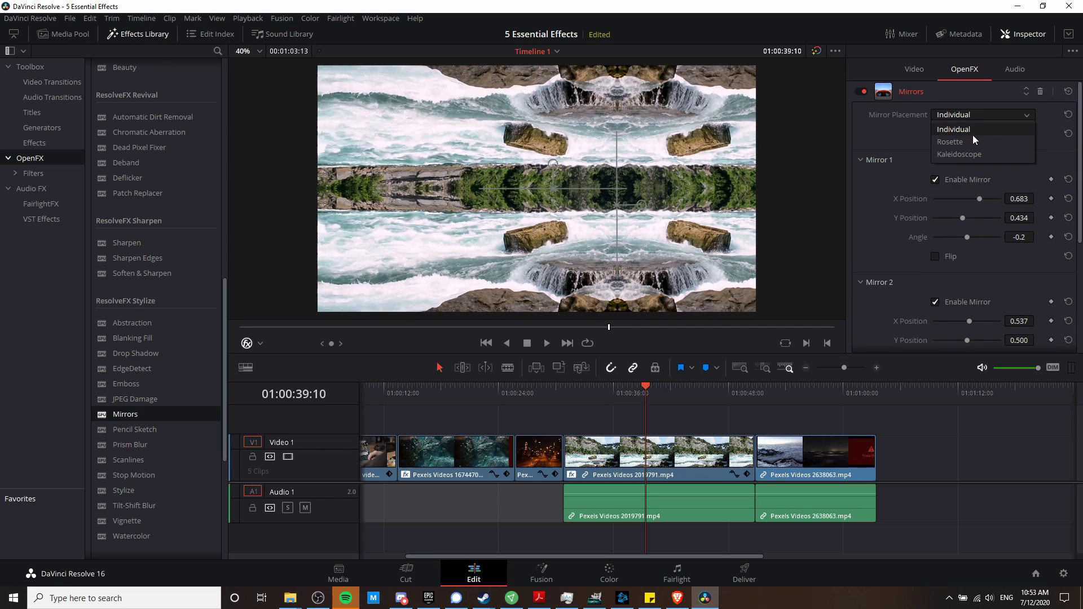
{"action": "left_click", "coordinate": [973, 142]}
{"action": "left_click", "coordinate": [986, 113]}
{"action": "left_click", "coordinate": [979, 155]}
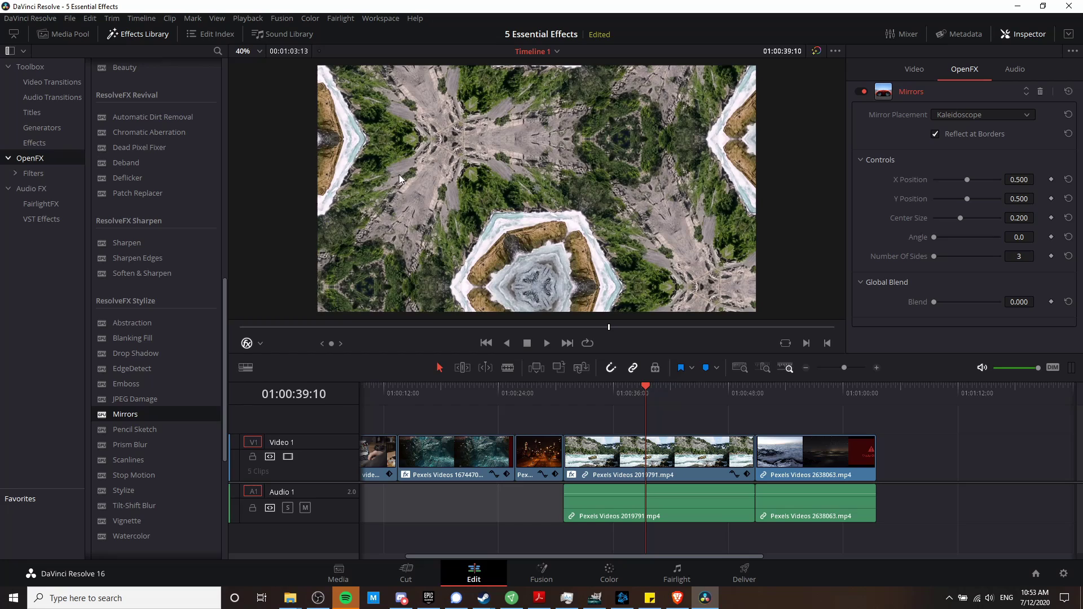
{"action": "left_click", "coordinate": [956, 112]}
{"action": "left_click", "coordinate": [966, 141]}
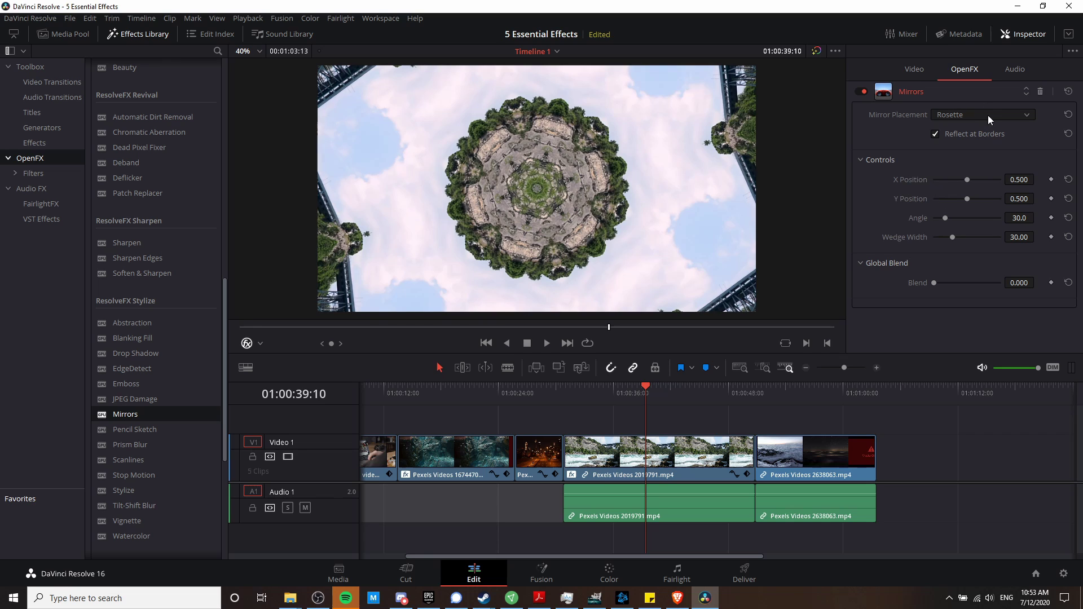
{"action": "left_click", "coordinate": [959, 116]}
{"action": "left_click", "coordinate": [960, 129]}
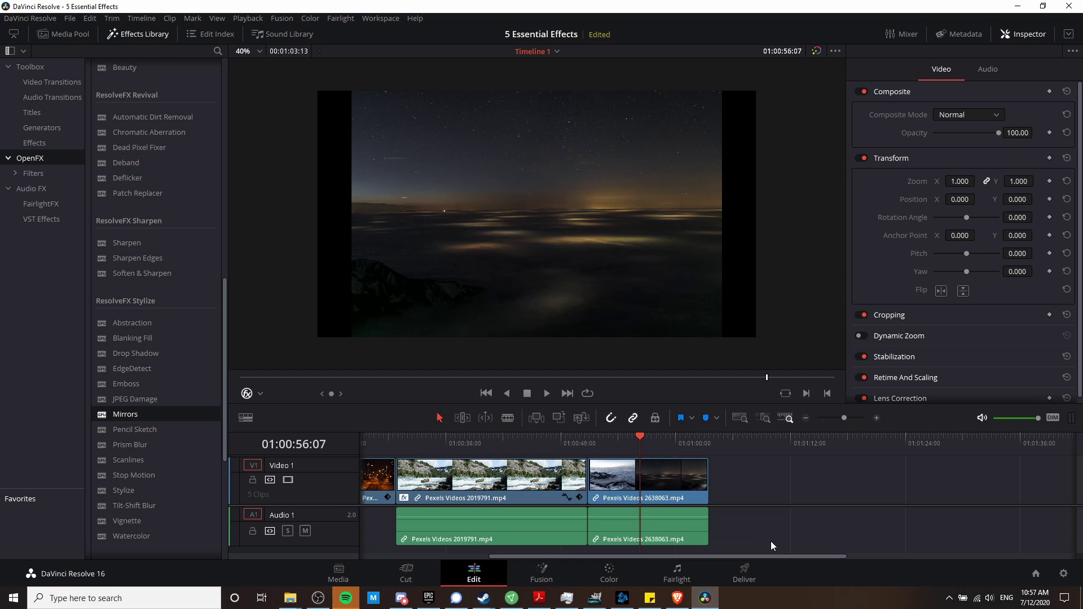
Select the Pexels Videos 2638063 clip and apply Color > Auto Color to it
{"action": "left_click", "coordinate": [681, 493]}
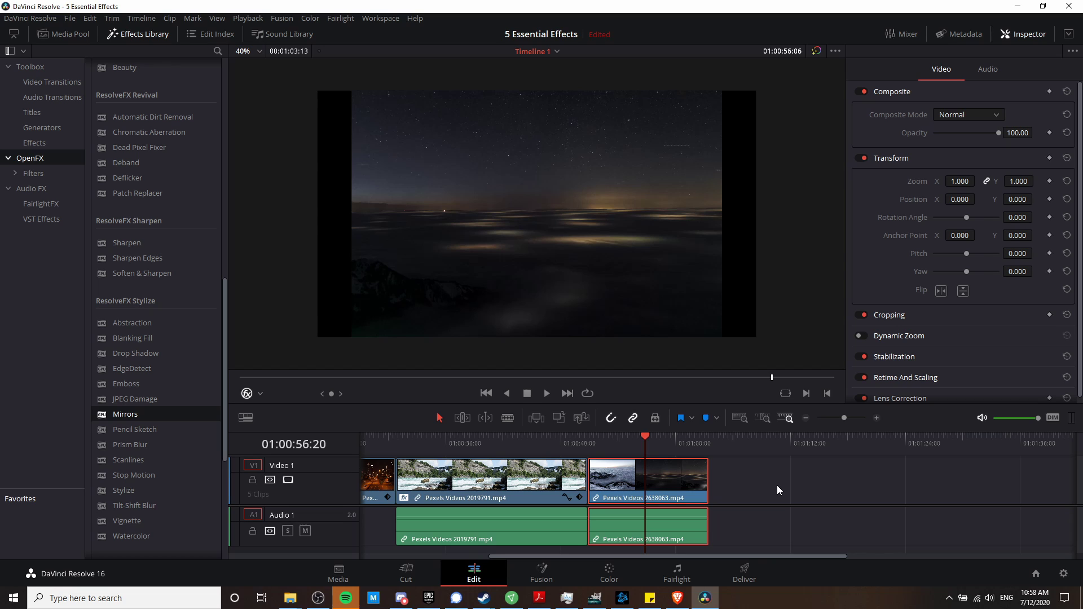
{"action": "left_click", "coordinate": [311, 19]}
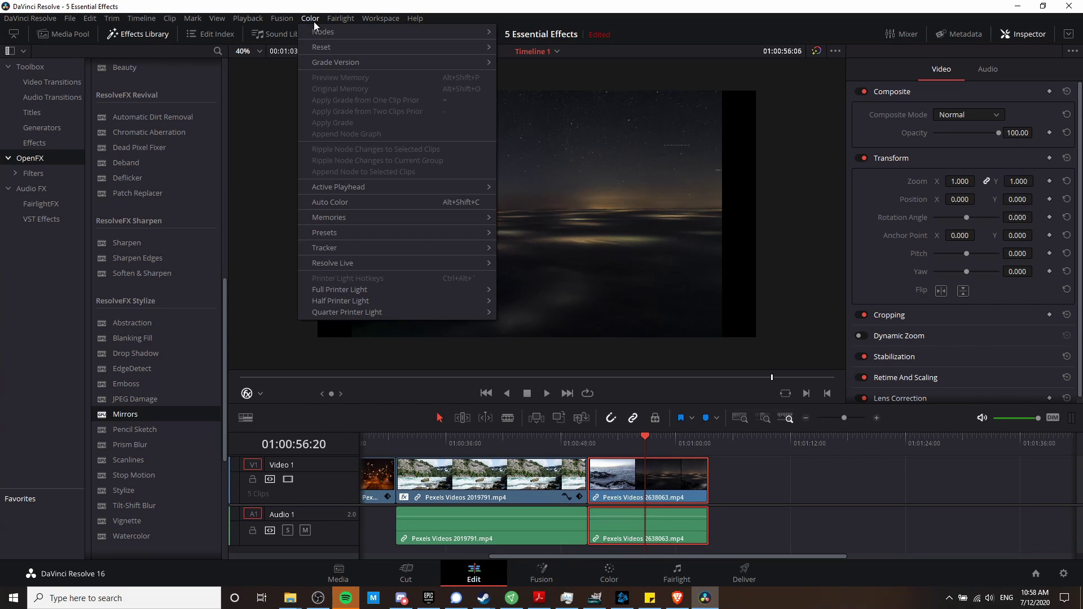
{"action": "left_click", "coordinate": [364, 206]}
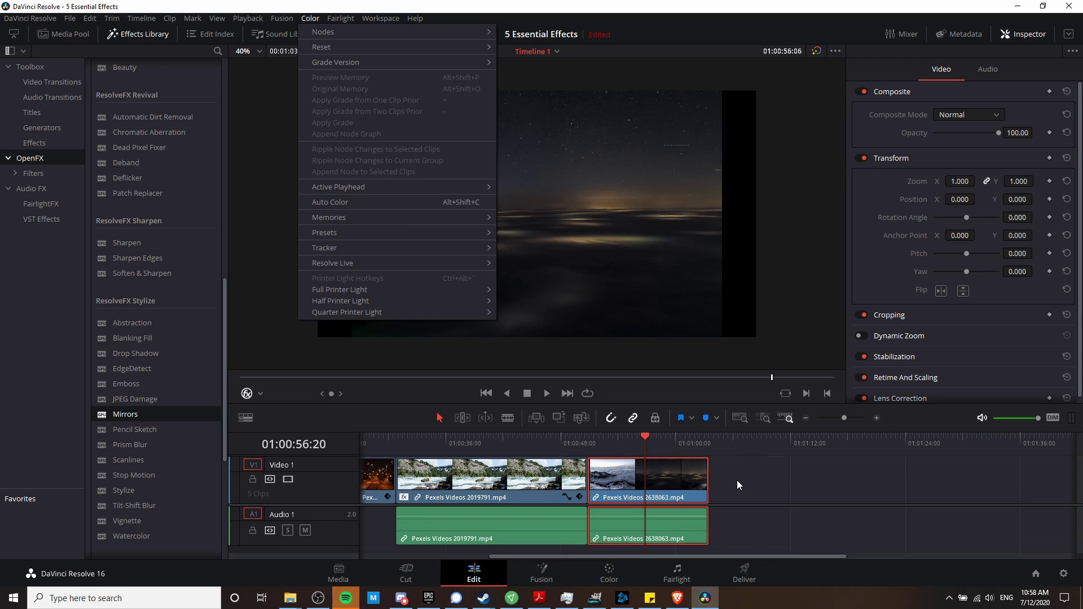
{"action": "left_click", "coordinate": [648, 479]}
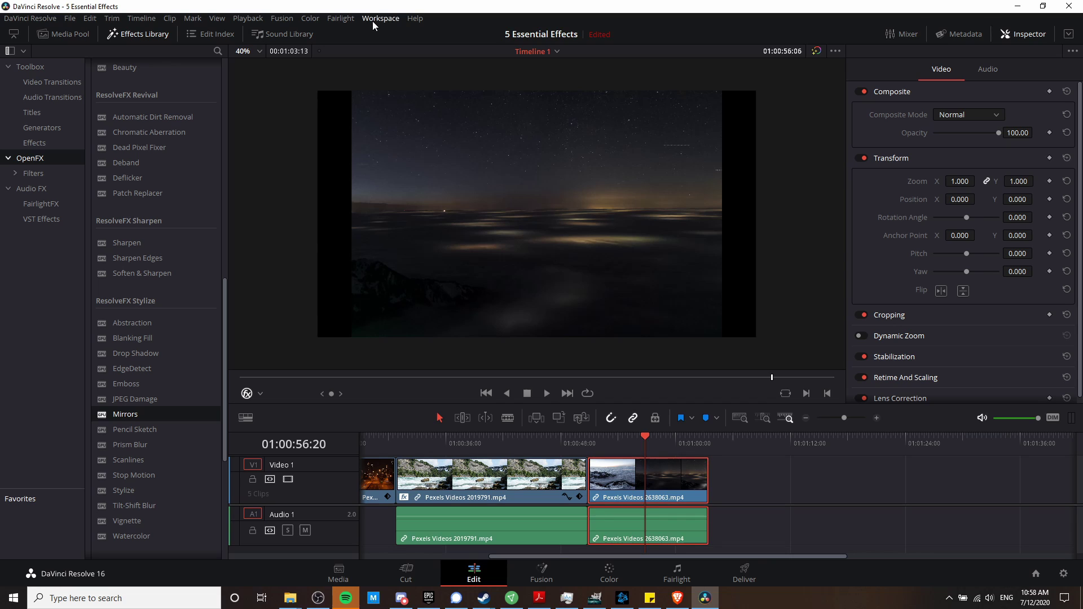
{"action": "left_click", "coordinate": [310, 18]}
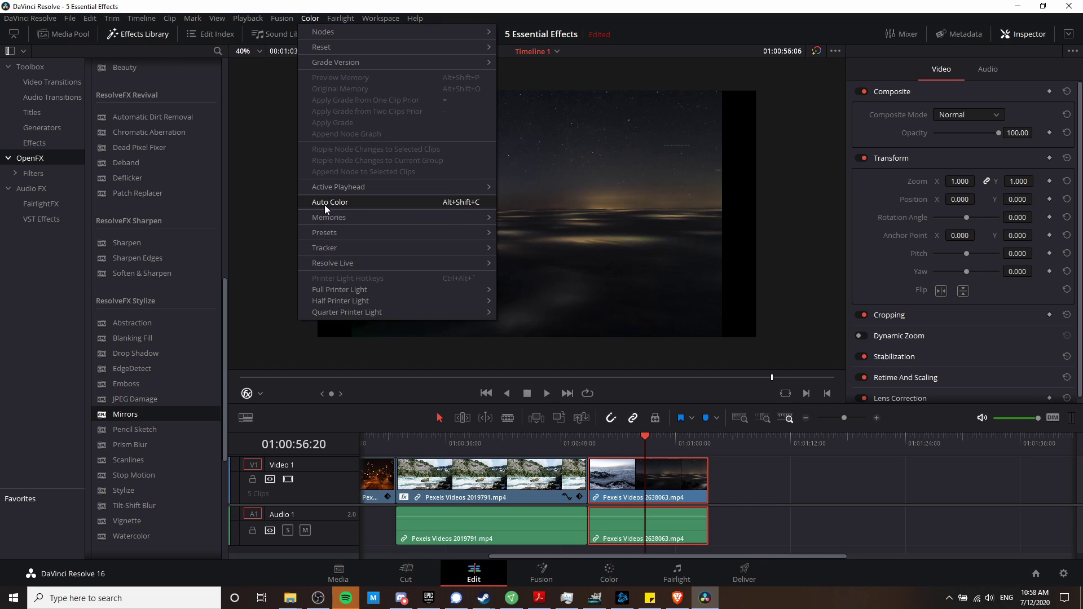
{"action": "left_click", "coordinate": [476, 205]}
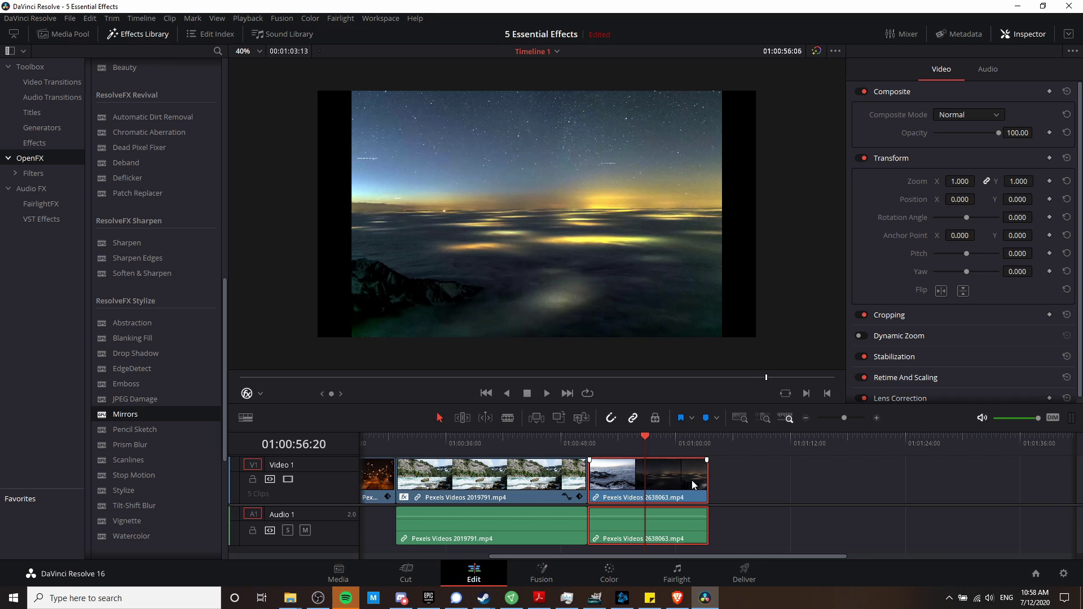
Play the graded night-sky clip and scrub back to compare it with the snowy mountain footage
{"action": "scroll", "coordinate": [631, 275], "scroll_direction": "up", "scroll_amount": 3}
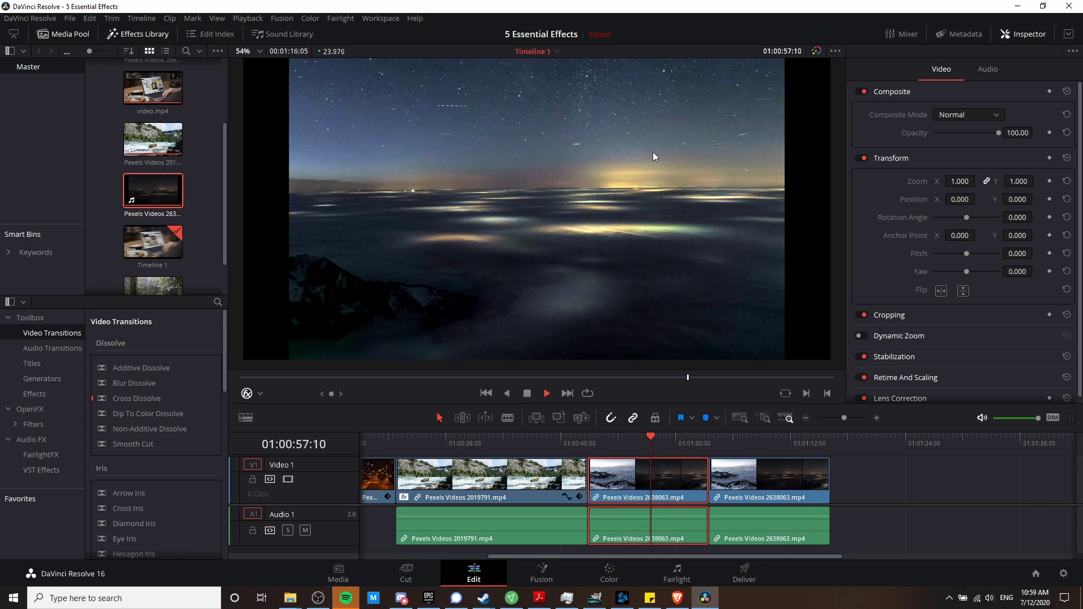
{"action": "left_click", "coordinate": [739, 440]}
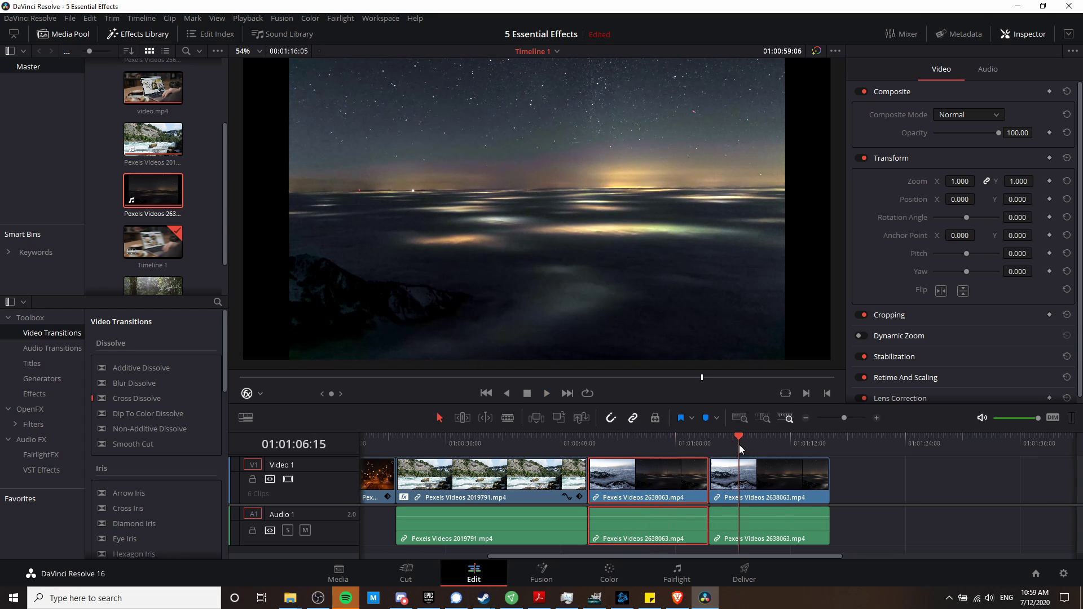
{"action": "key", "text": "space"}
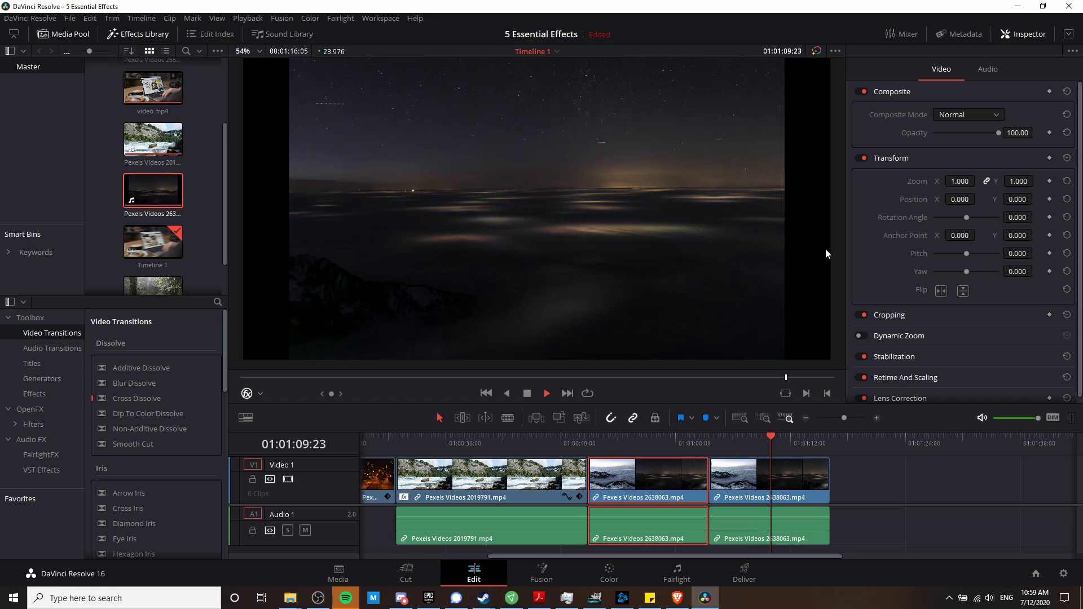
{"action": "key", "text": "space"}
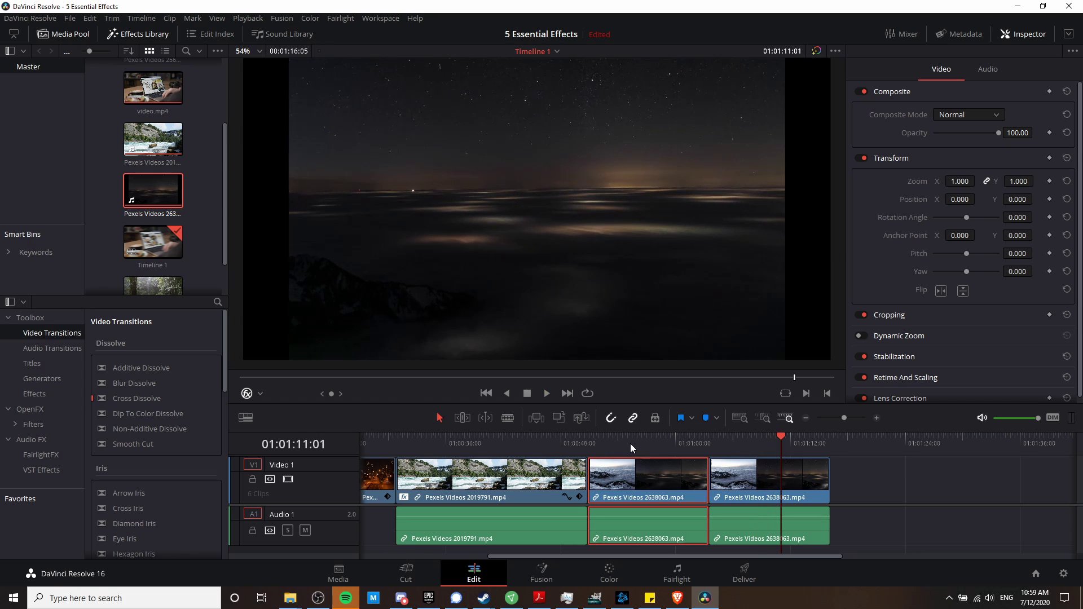
{"action": "left_click_drag", "start_coordinate": [618, 448], "coordinate": [590, 452]}
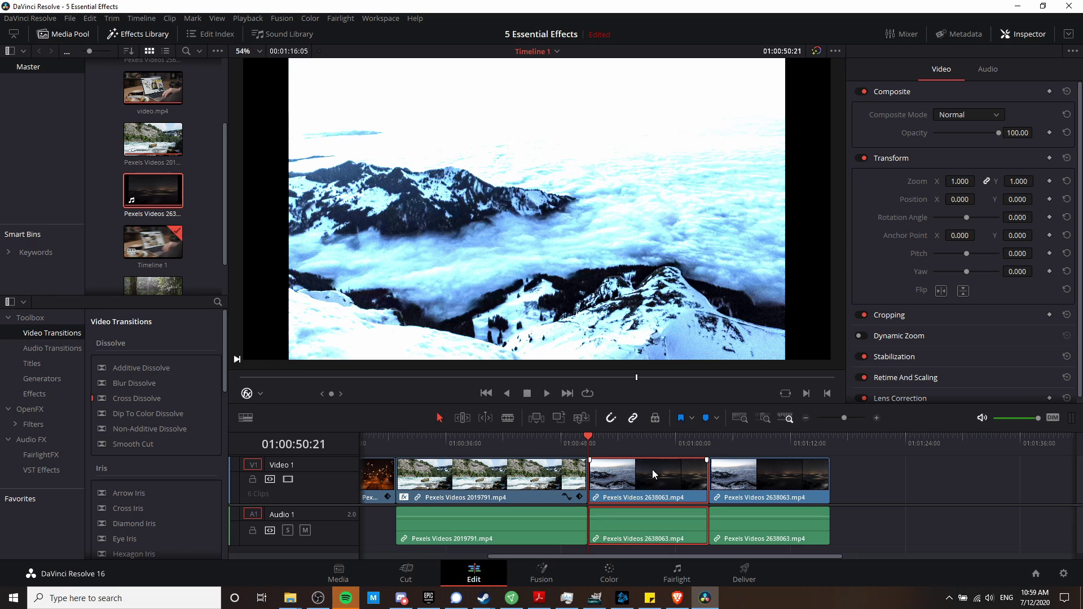
{"action": "left_click_drag", "start_coordinate": [607, 444], "coordinate": [588, 446]}
{"action": "left_click", "coordinate": [659, 437]}
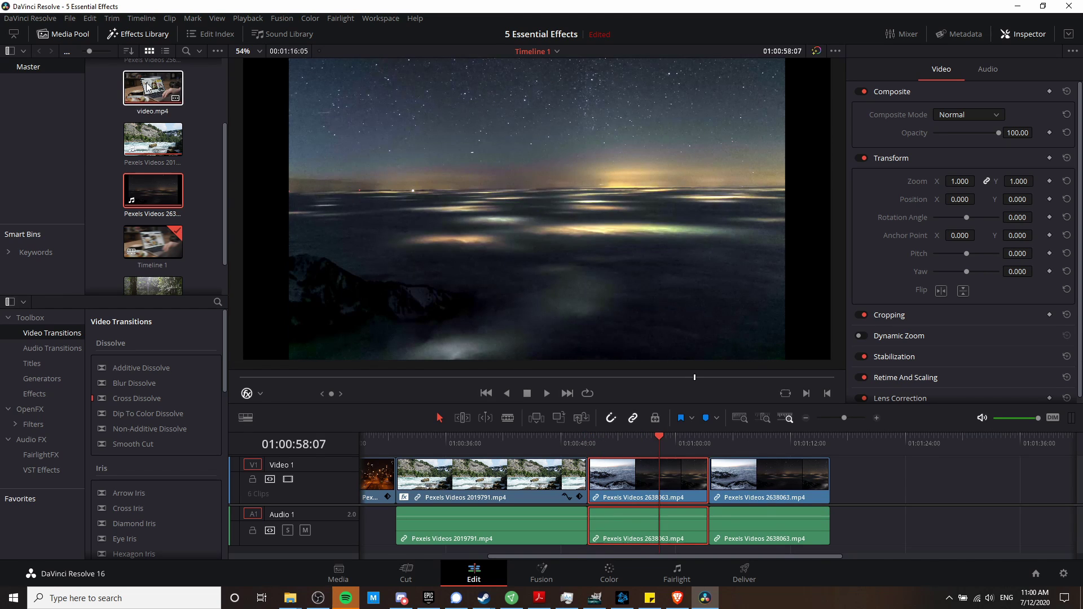
Place video.mp4 at the end of V1, then reselect the night-sky clip
{"action": "left_click_drag", "start_coordinate": [148, 85], "coordinate": [879, 454]}
{"action": "left_click", "coordinate": [889, 439]}
{"action": "left_click", "coordinate": [897, 476]}
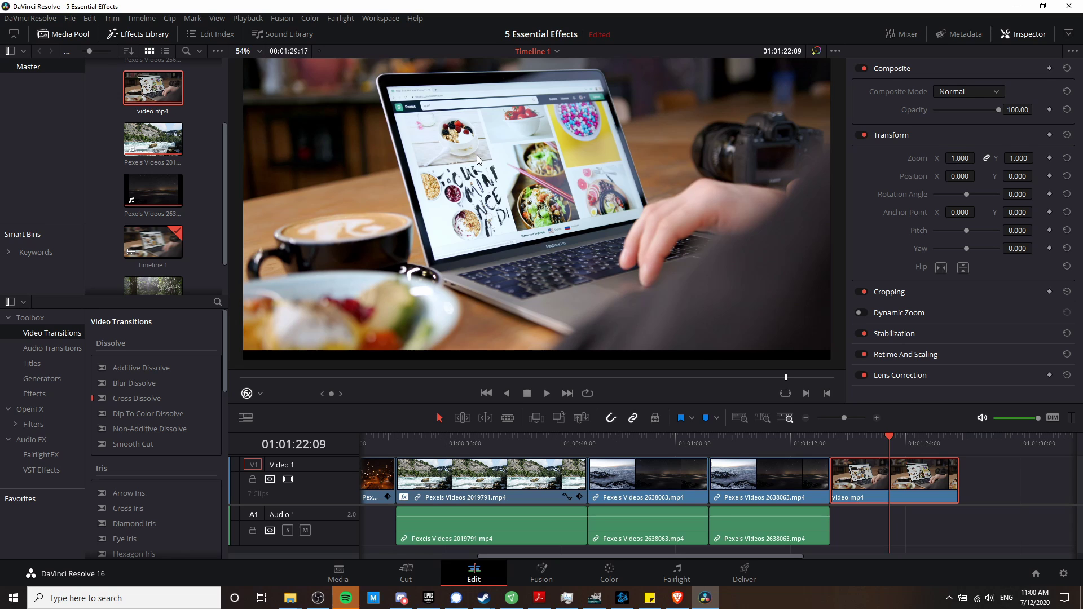
{"action": "left_click_drag", "start_coordinate": [161, 86], "coordinate": [839, 502]}
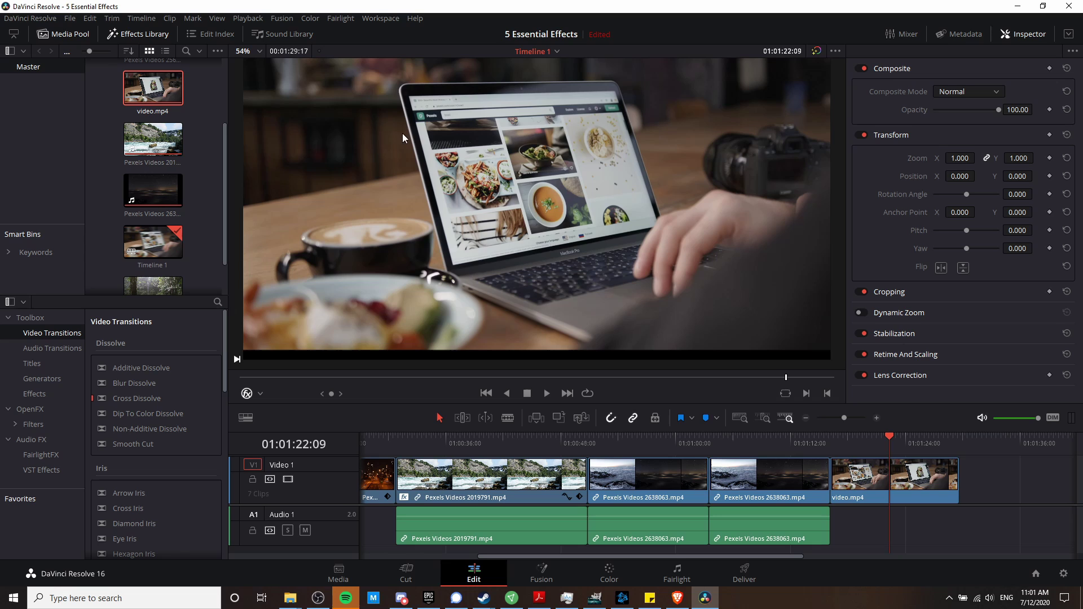
{"action": "left_click", "coordinate": [917, 490]}
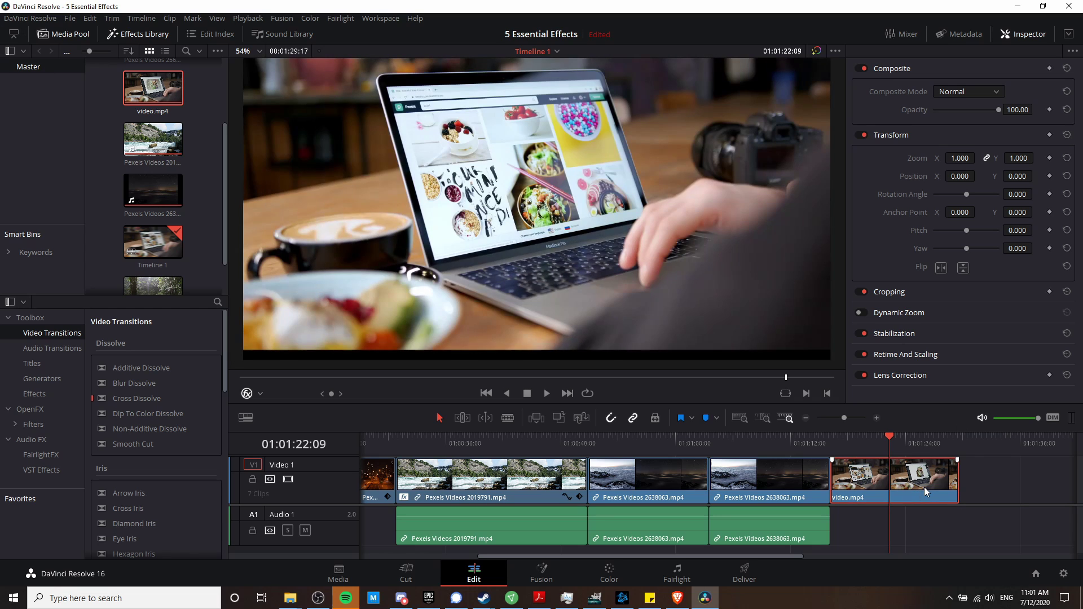
{"action": "left_click", "coordinate": [644, 449]}
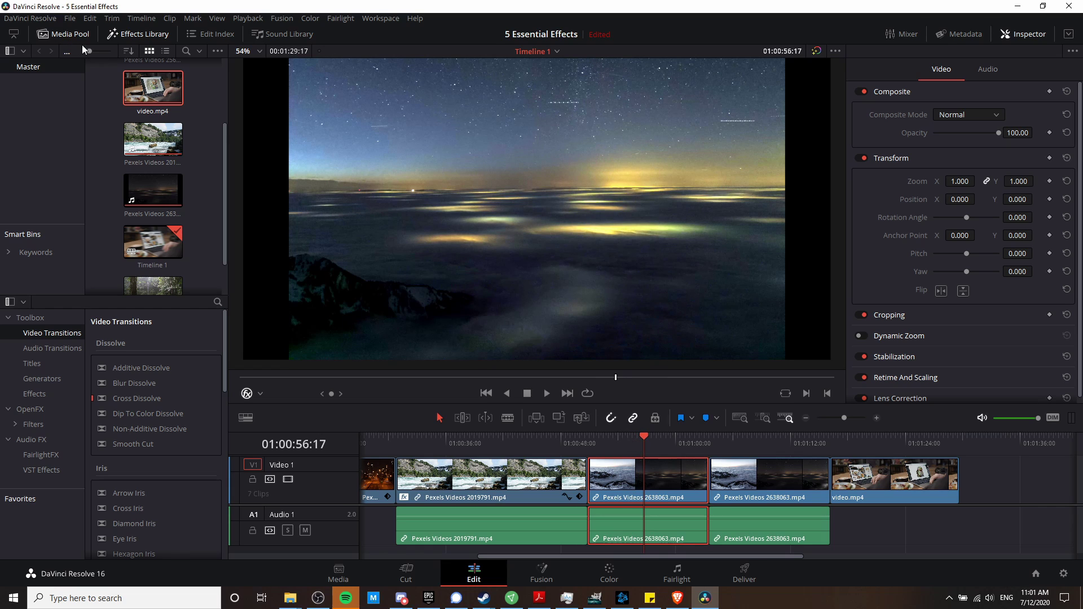
Reset node 01's grade on the Color page to remove the auto color, then return to Edit
{"action": "left_click", "coordinate": [107, 18]}
{"action": "mouse_move", "coordinate": [110, 57]}
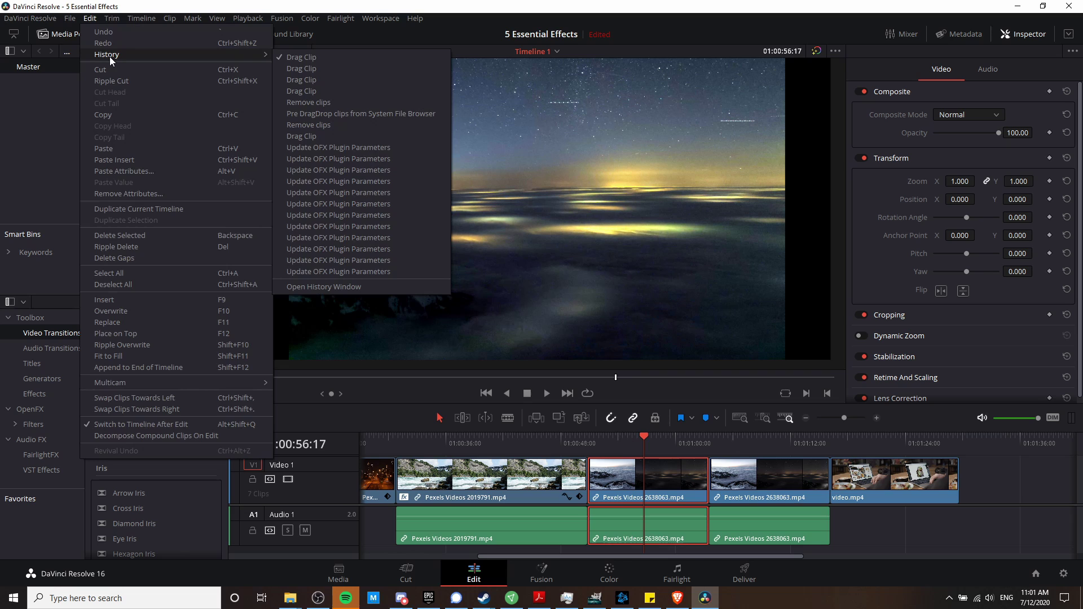
{"action": "left_click", "coordinate": [69, 18]}
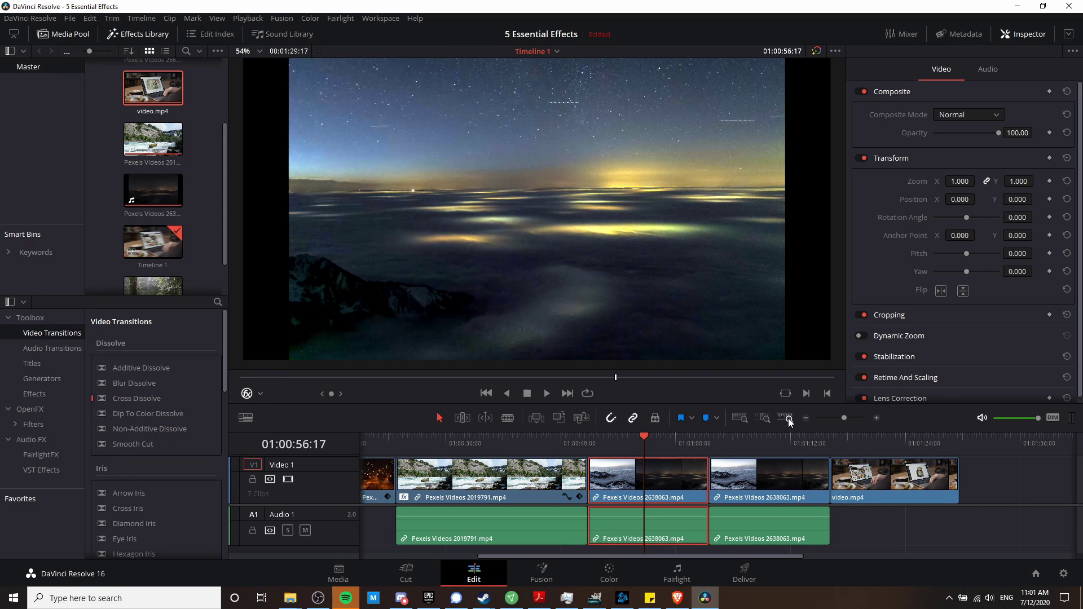
{"action": "left_click", "coordinate": [633, 576]}
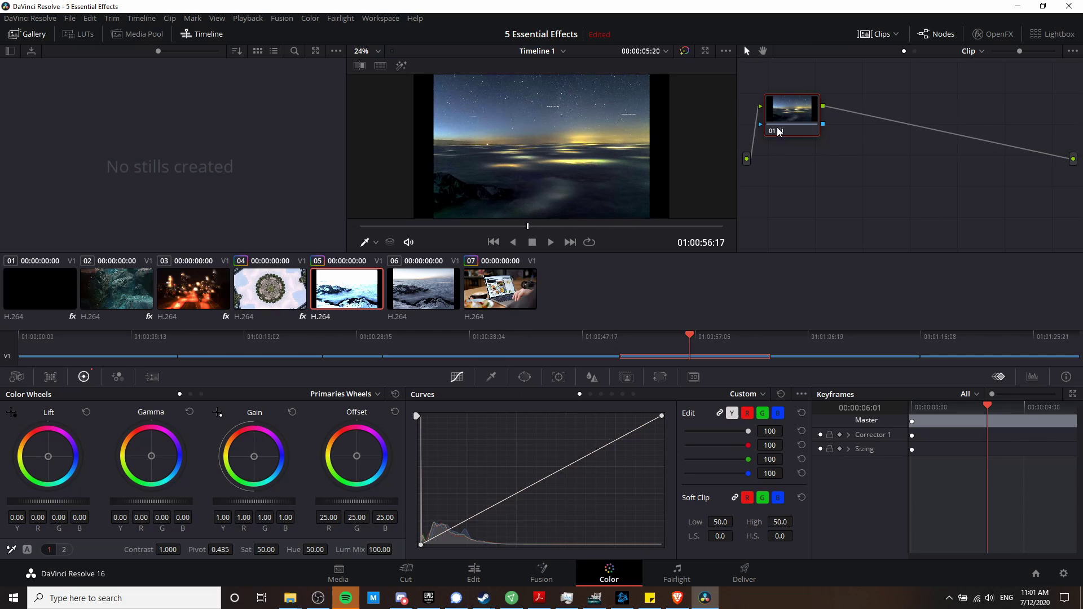
{"action": "left_click_drag", "start_coordinate": [779, 131], "coordinate": [826, 166]}
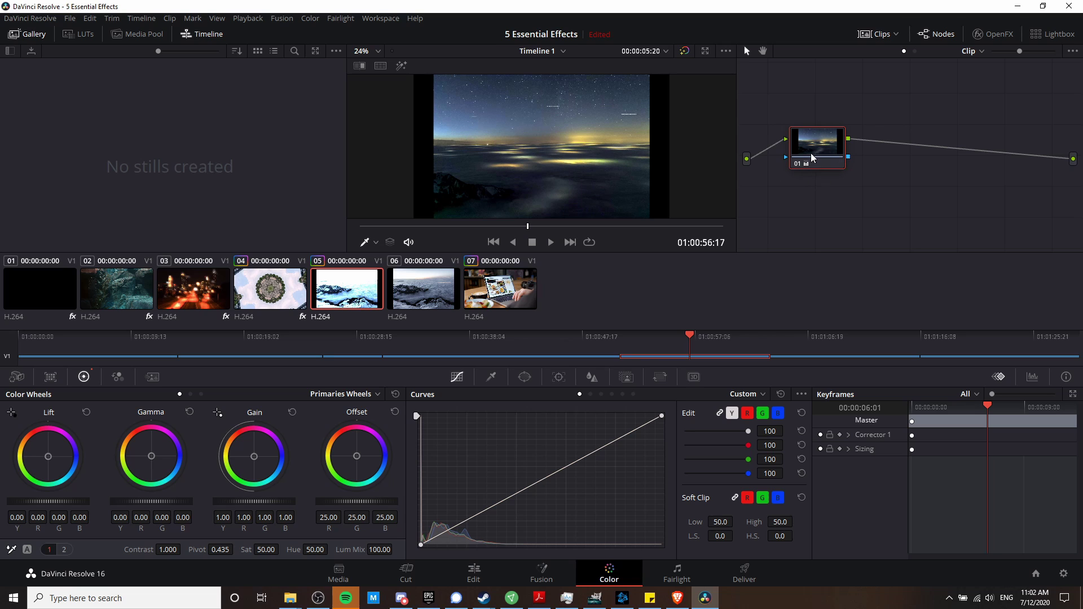
{"action": "right_click", "coordinate": [824, 134]}
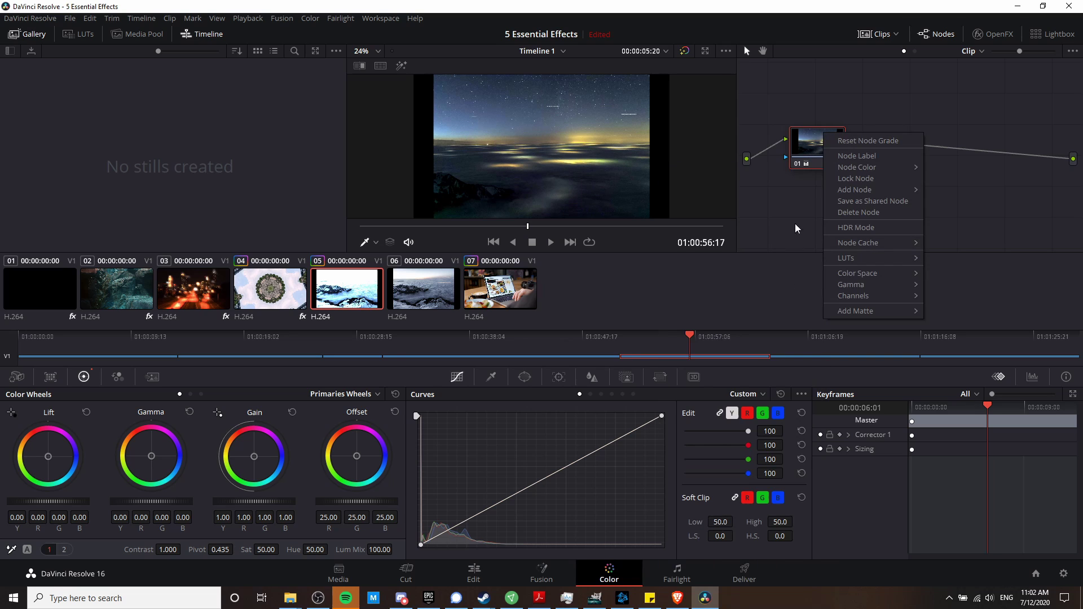
{"action": "left_click", "coordinate": [849, 141]}
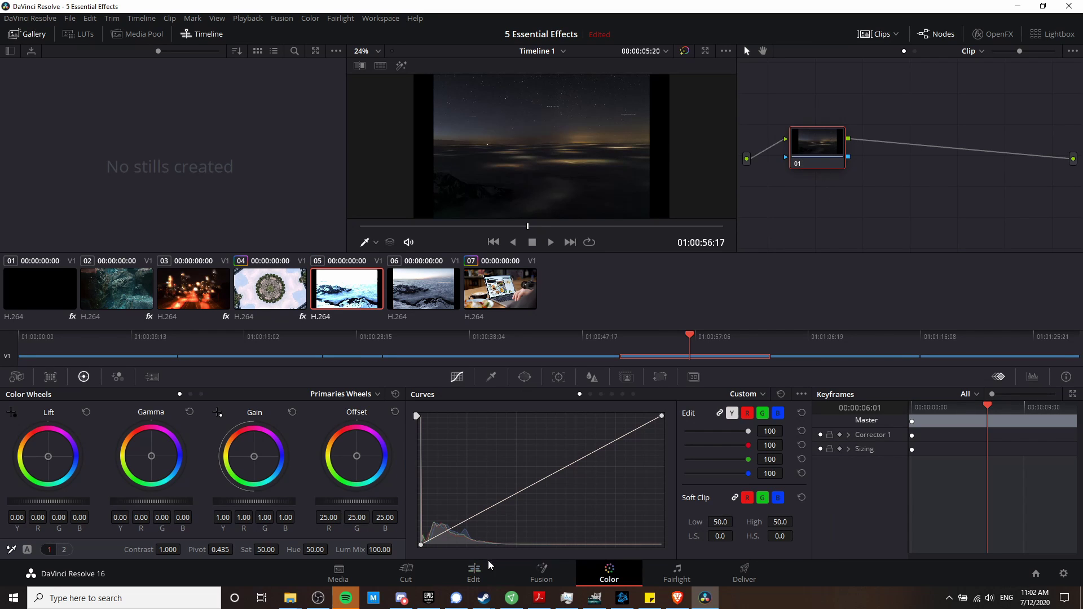
{"action": "left_click", "coordinate": [479, 571]}
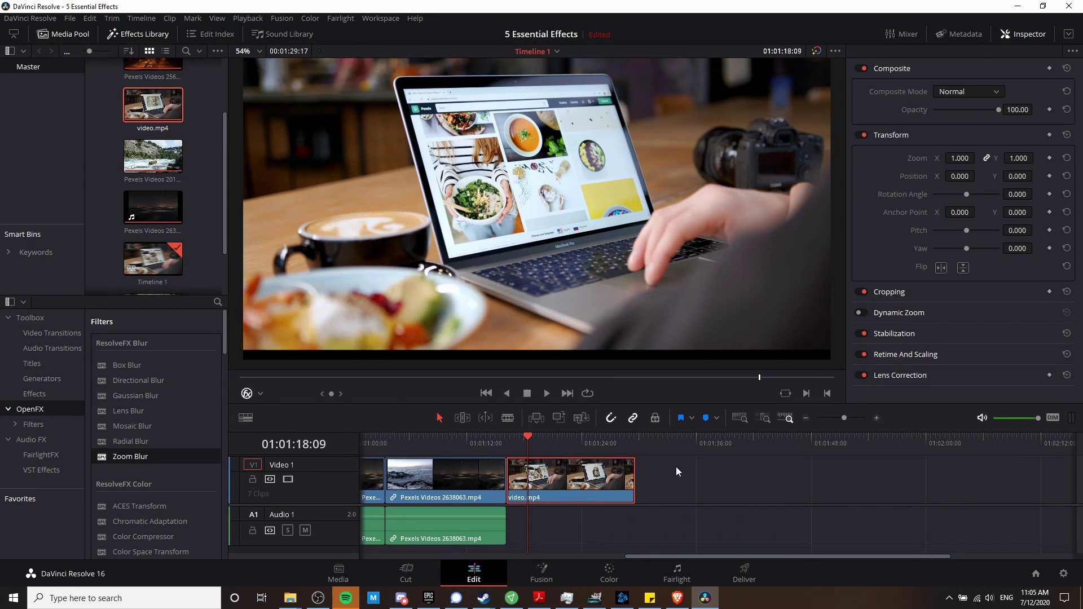